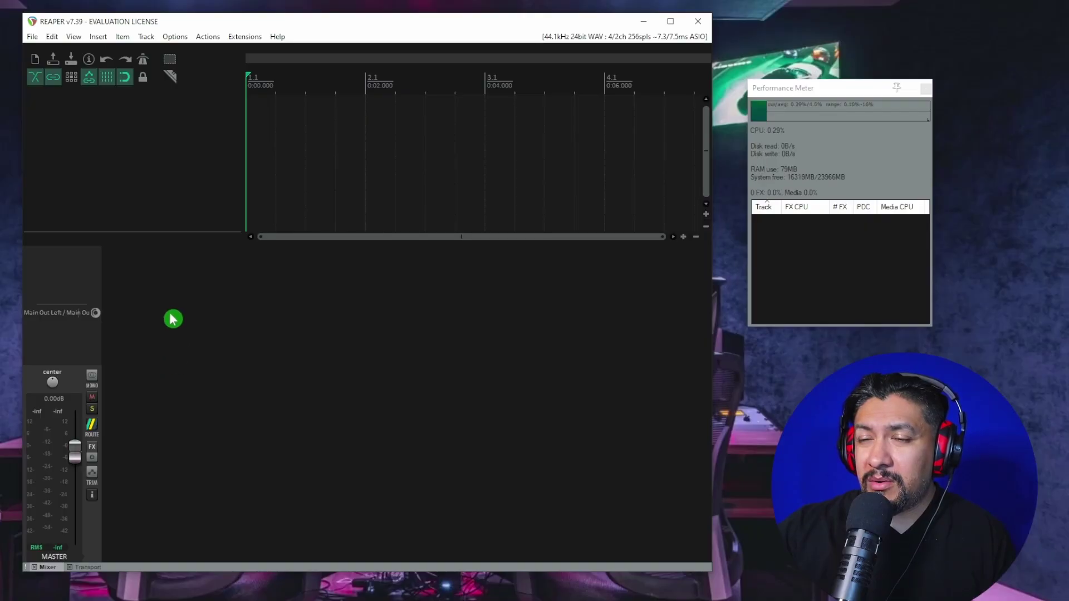
pyautogui.rightClick(133, 294)
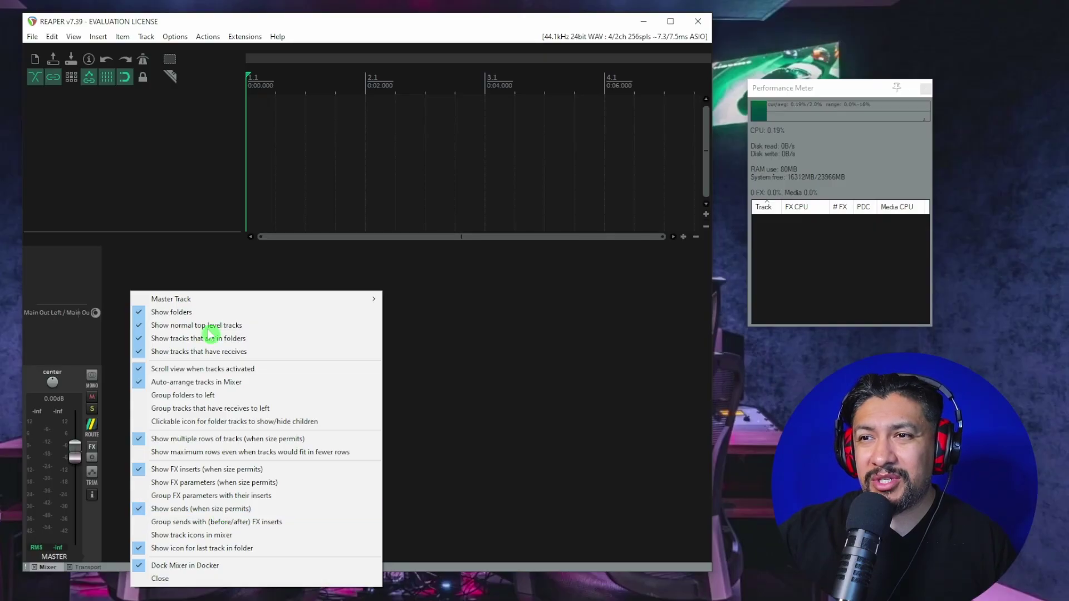
pyautogui.rightClick(145, 98)
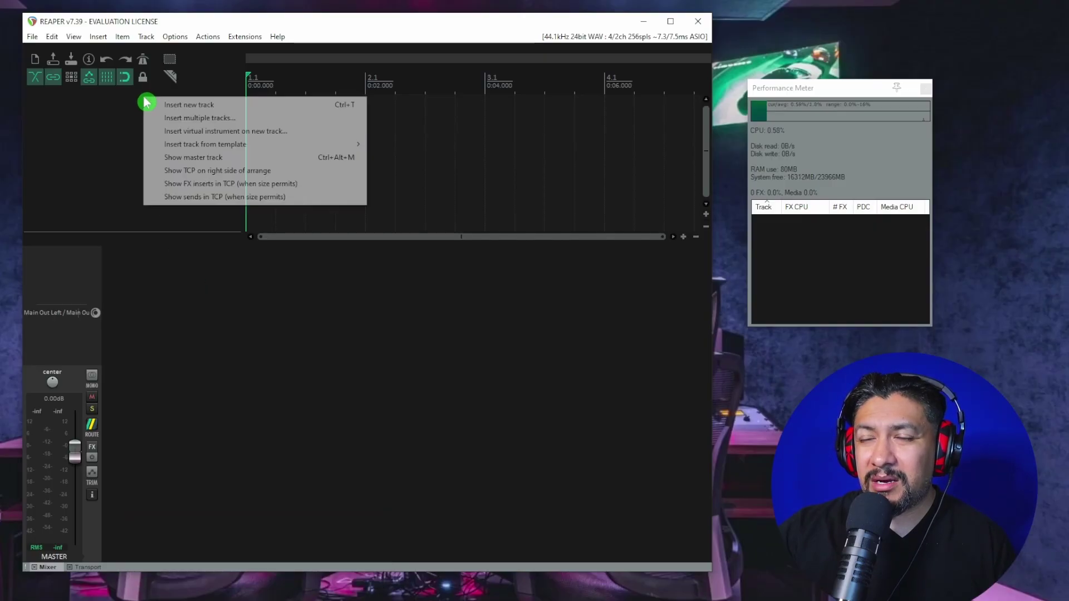
pyautogui.click(247, 131)
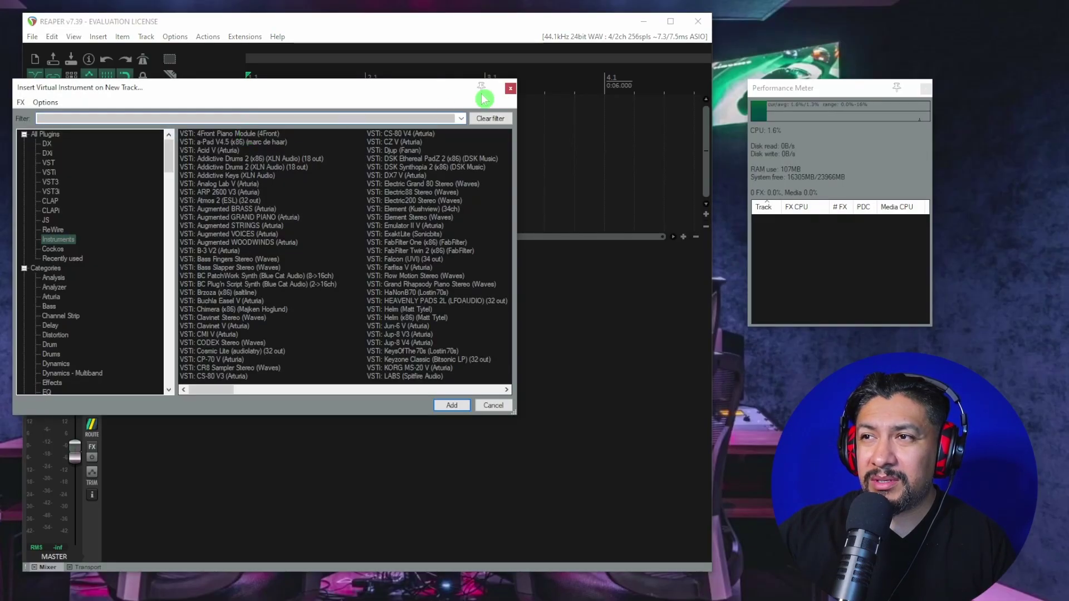
pyautogui.click(511, 88)
# Insert eight new tracks at once, placed after the last touched track
pyautogui.rightClick(118, 113)
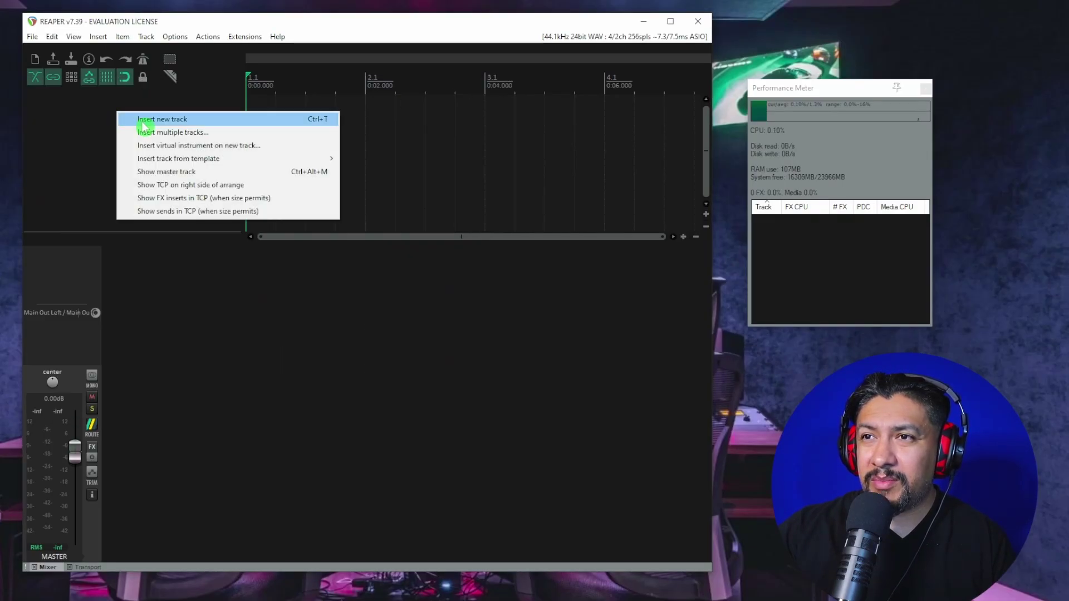
pyautogui.click(190, 133)
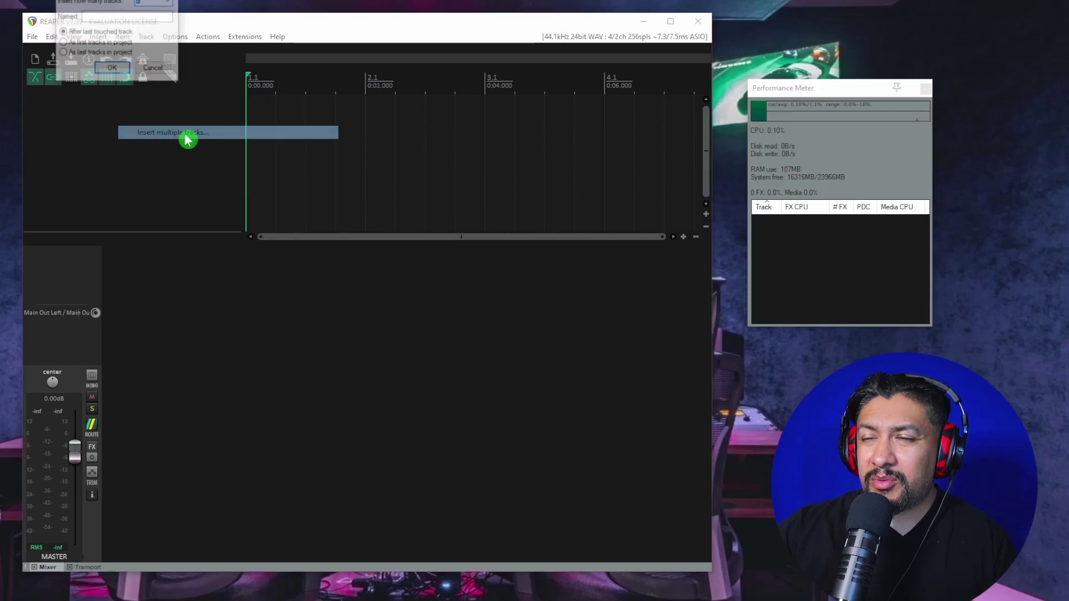
pyautogui.moveTo(127, 0); pyautogui.dragTo(210, 114)
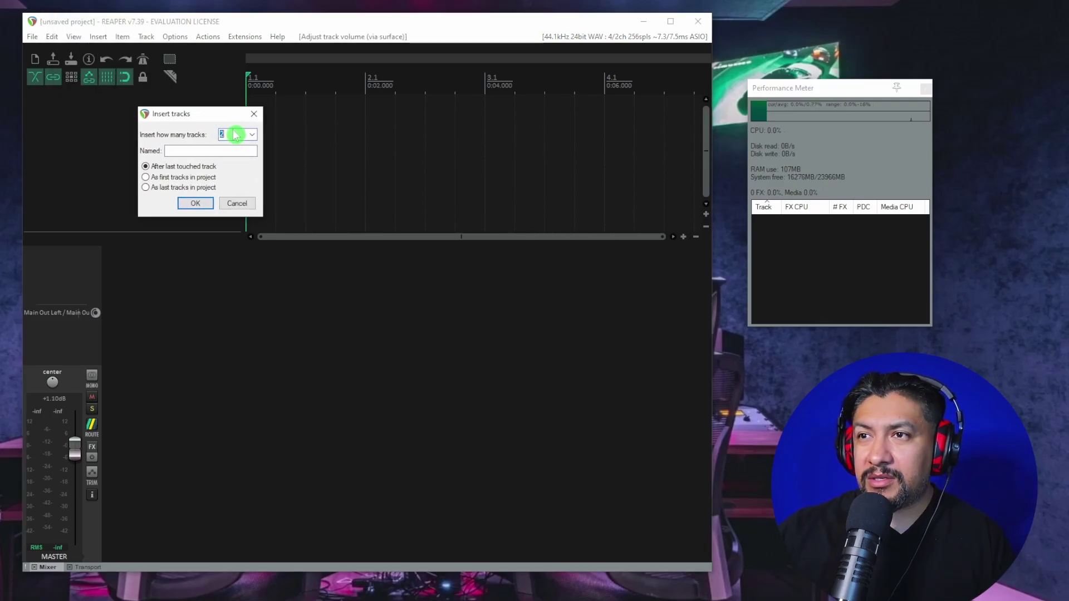
pyautogui.click(252, 135)
pyautogui.click(237, 200)
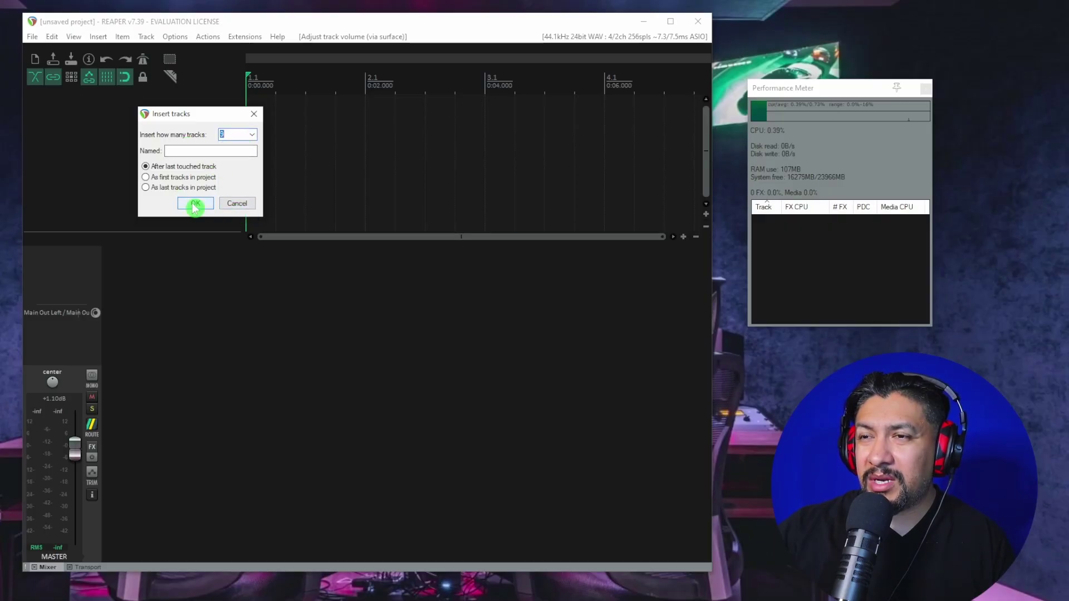
pyautogui.click(256, 137)
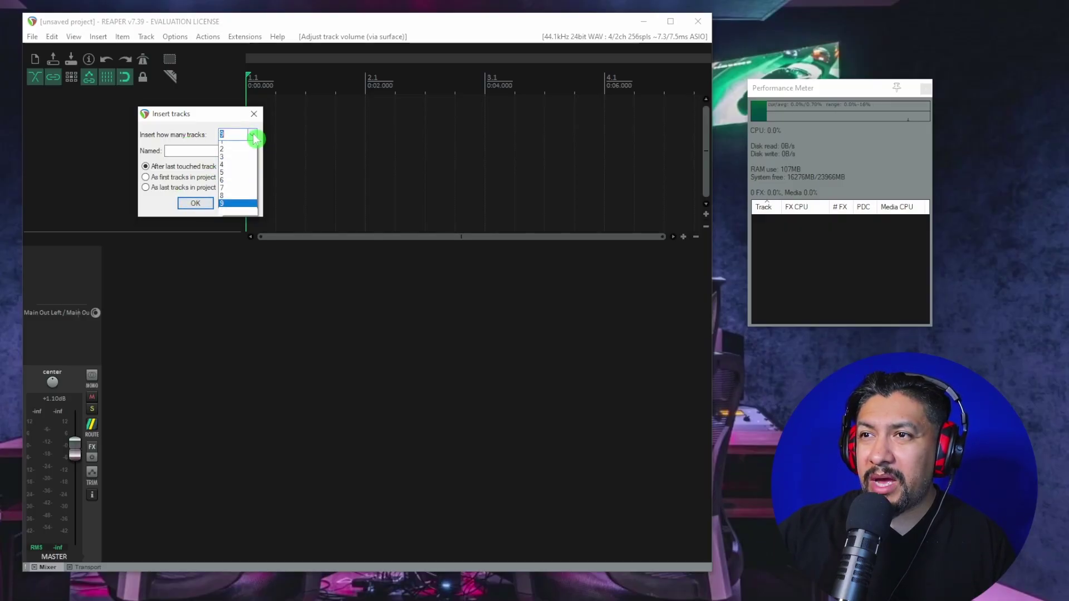
pyautogui.click(229, 203)
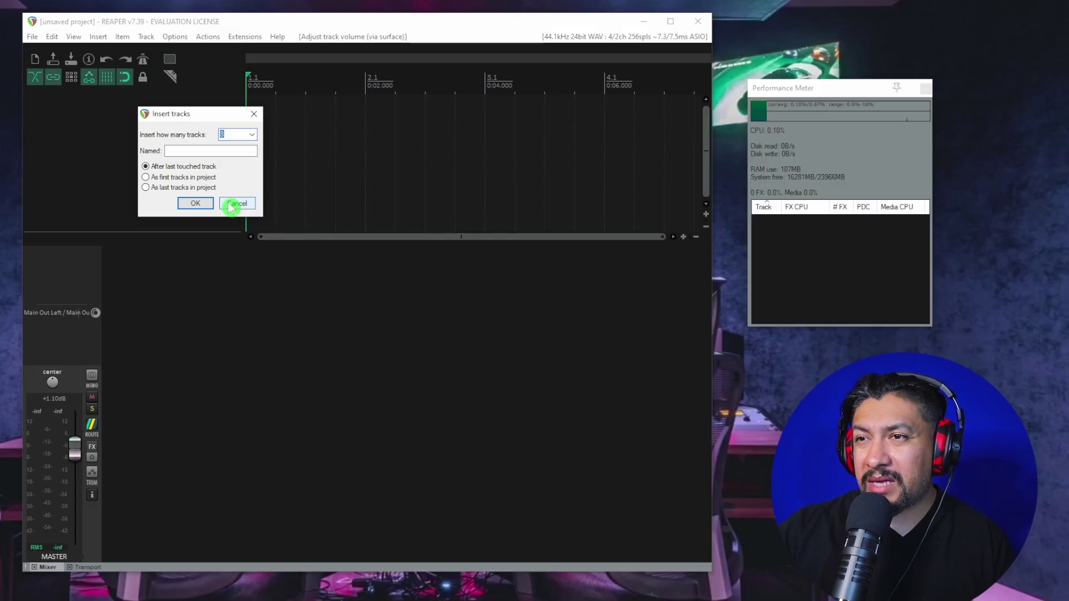
pyautogui.click(195, 203)
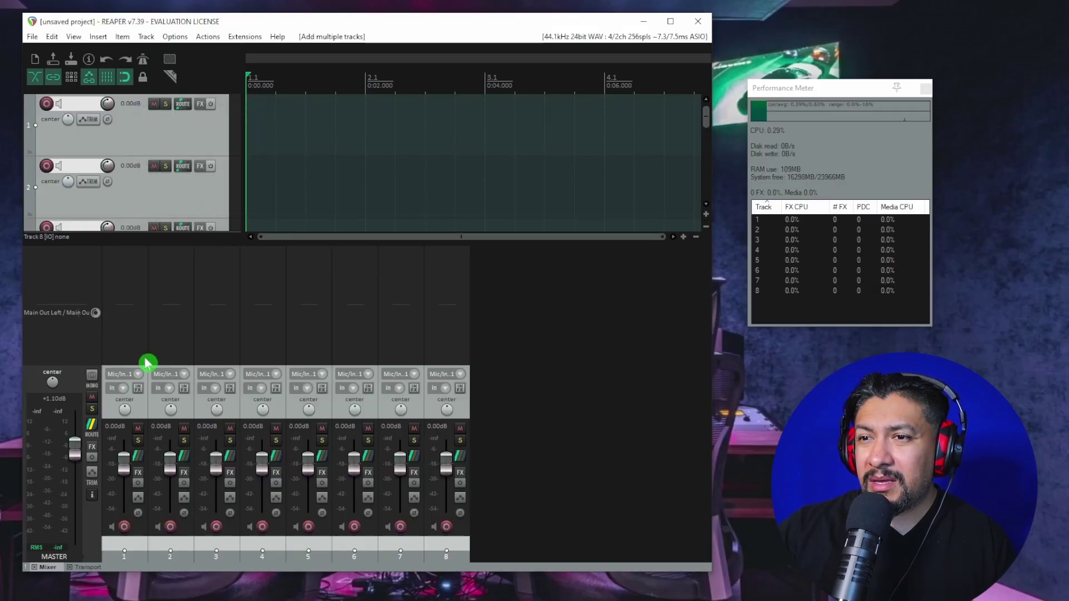
# Name track 1 PIANO and track 2 EP
pyautogui.doubleClick(130, 542)
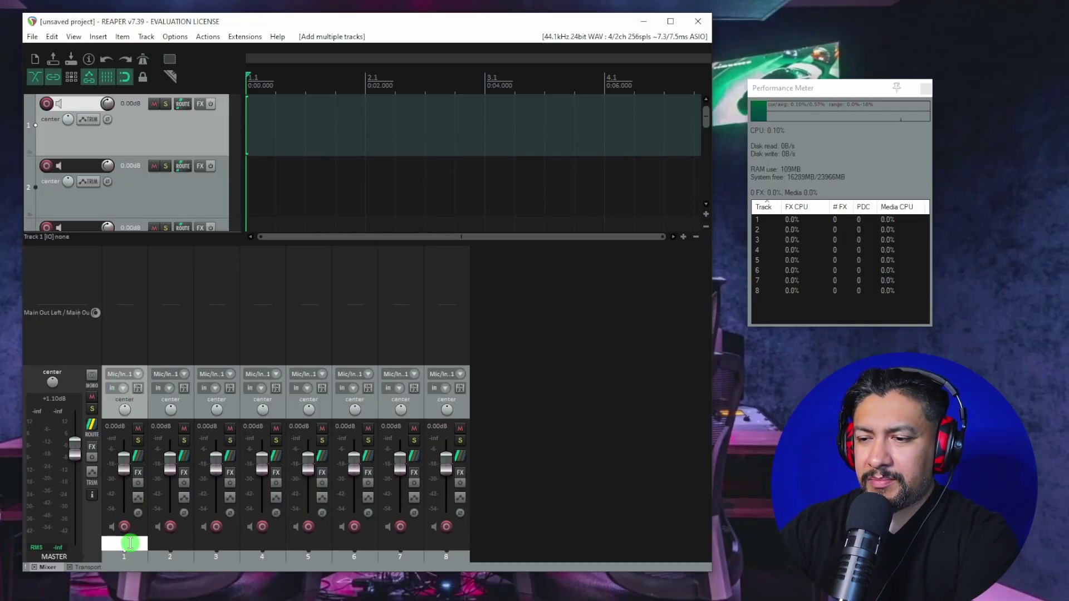
pyautogui.press('Return')
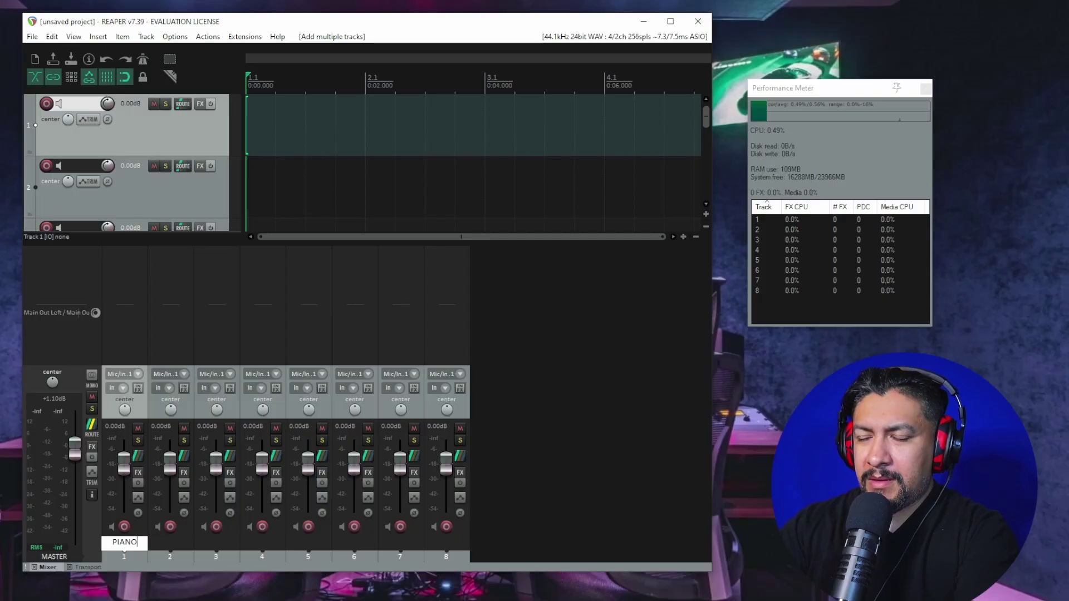
pyautogui.press('Return')
pyautogui.doubleClick(167, 543)
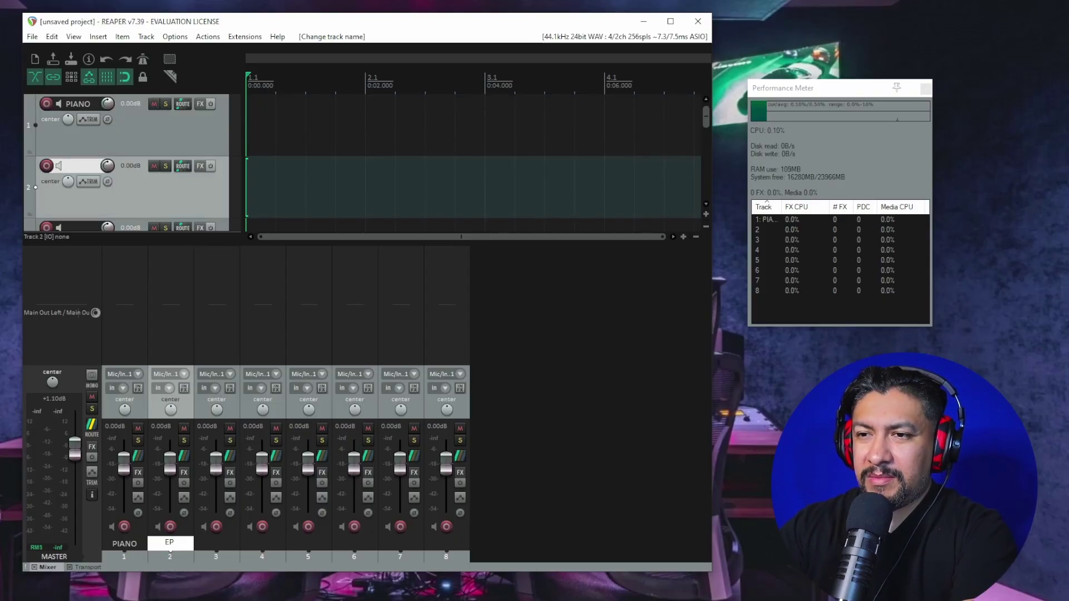
pyautogui.write('EP')
pyautogui.press('Return')
# Name track 3 ORG and track 4 PAD
pyautogui.doubleClick(217, 543)
pyautogui.write('OR')
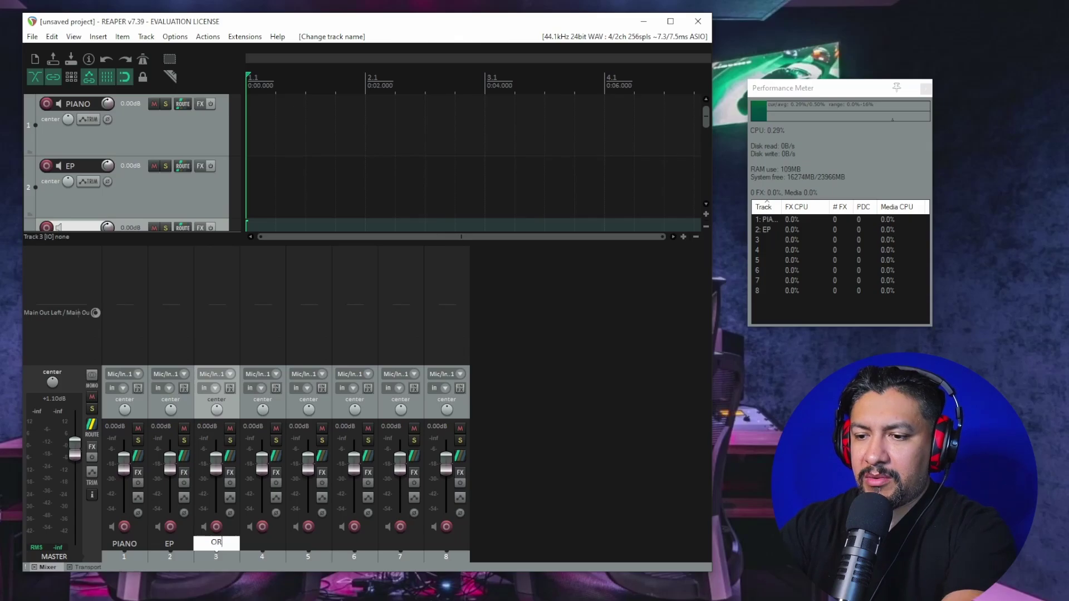
pyautogui.write('G')
pyautogui.press('Return')
pyautogui.doubleClick(253, 542)
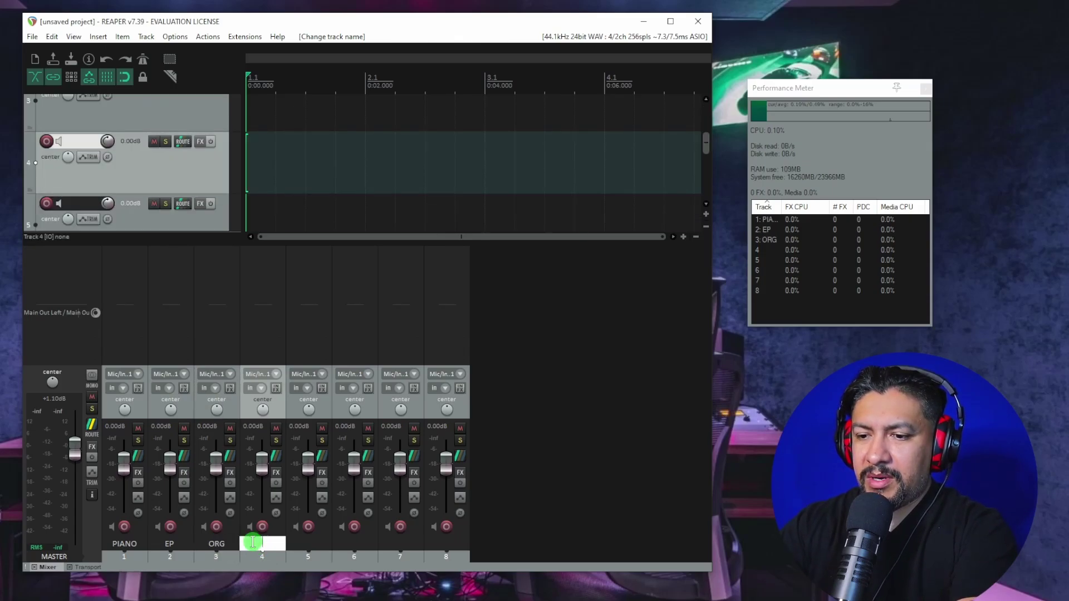
pyautogui.press('Return')
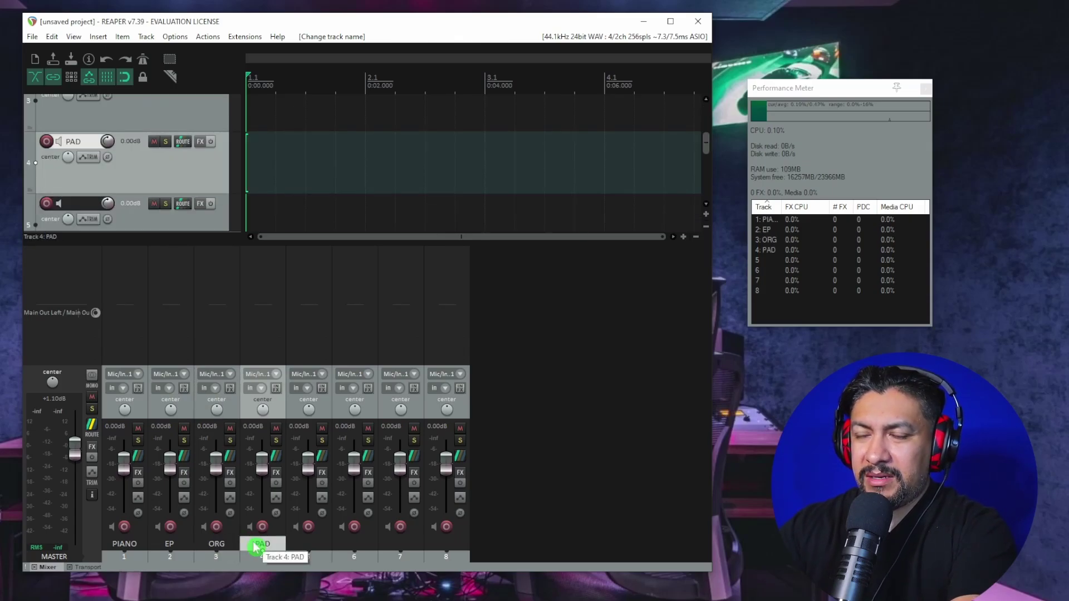
# Name track 5 SHI PD and track 6 STRG
pyautogui.doubleClick(304, 544)
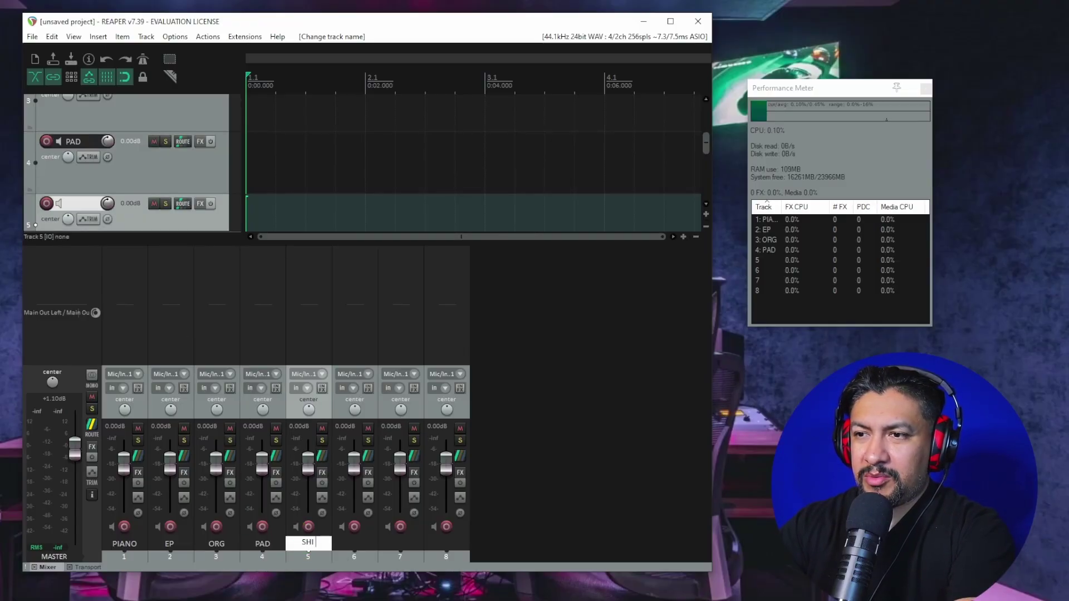
pyautogui.write('SHI PD')
pyautogui.press('Return')
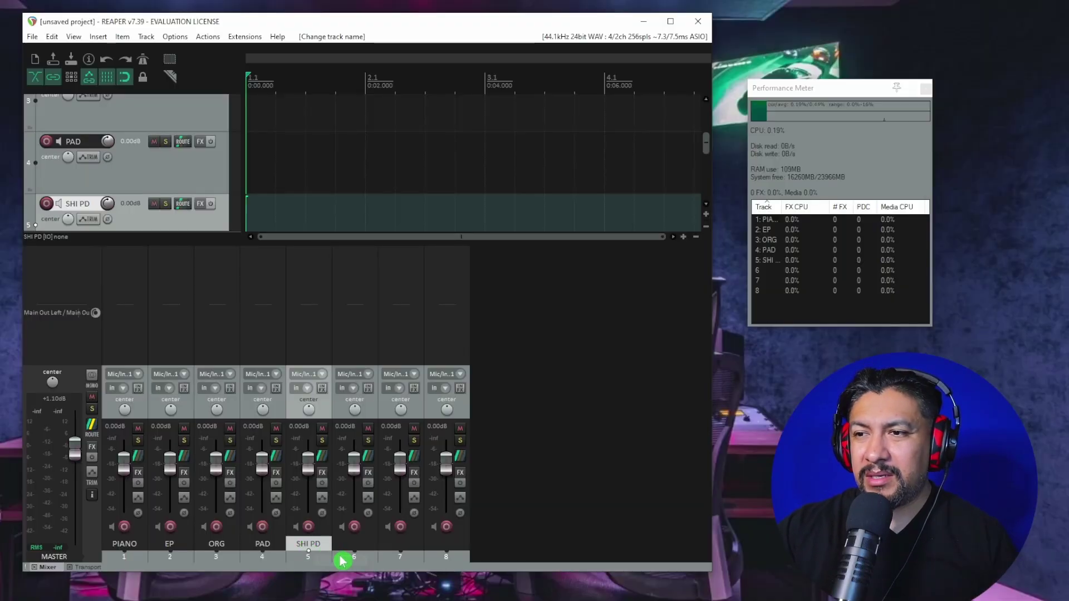
pyautogui.doubleClick(353, 544)
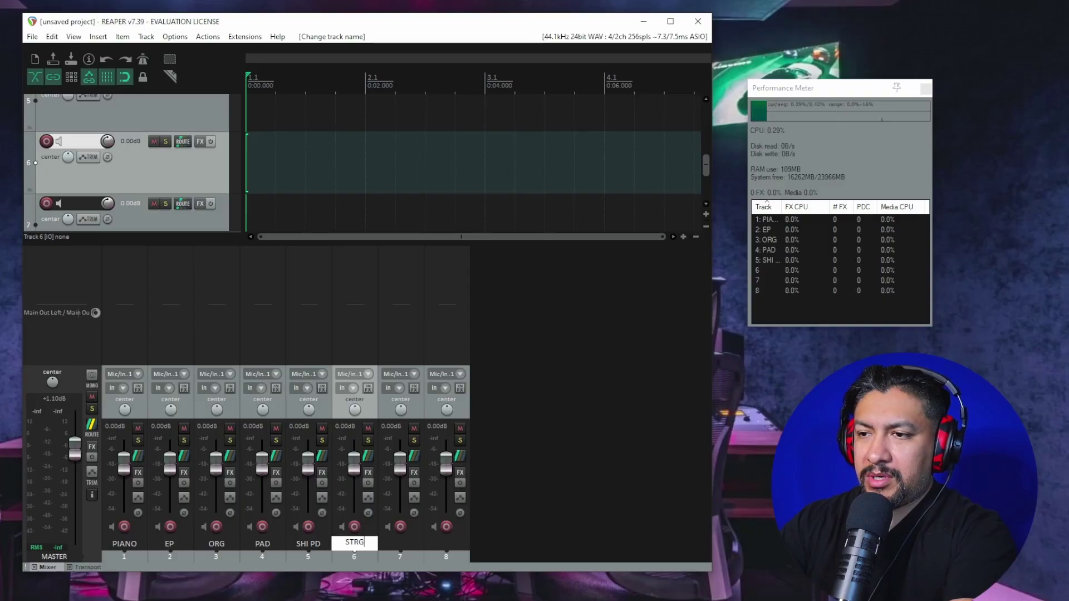
pyautogui.write('STRG')
pyautogui.press('Return')
# Name track 7 SYNH
pyautogui.doubleClick(397, 547)
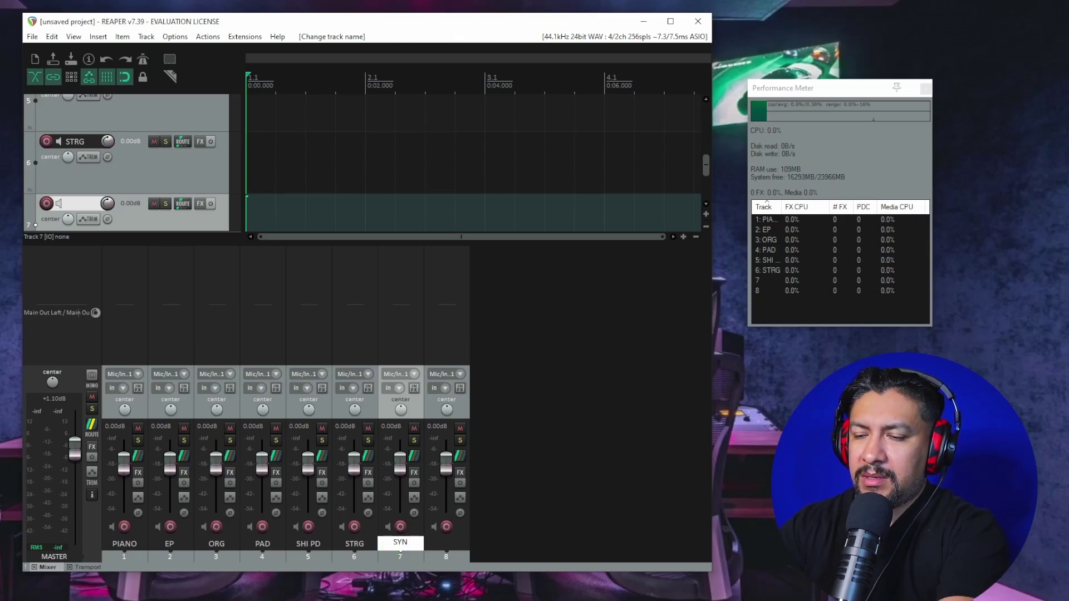
pyautogui.write('H')
pyautogui.press('Return')
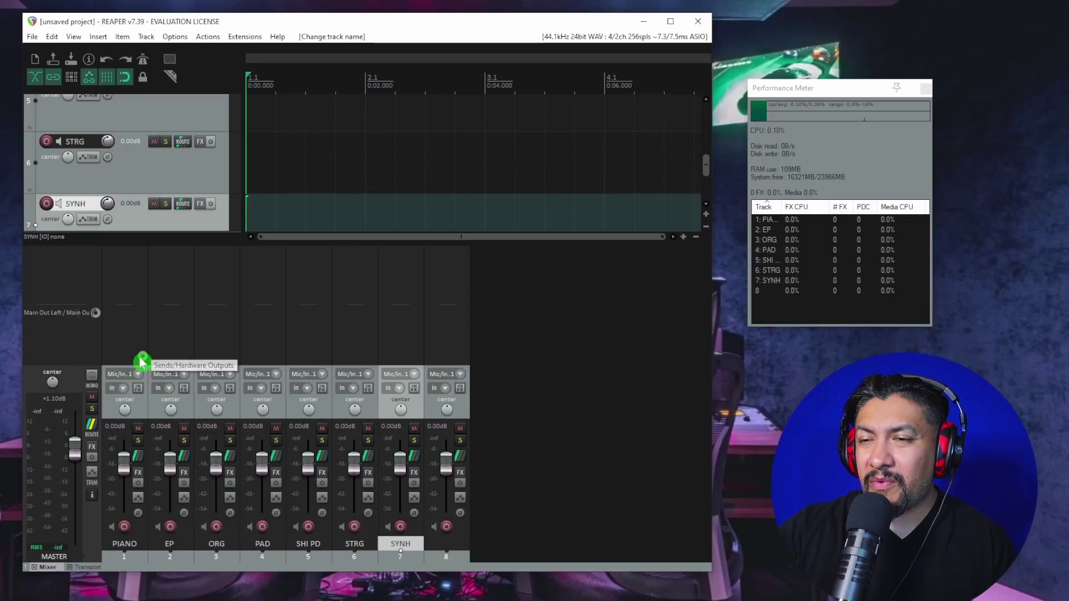
# Set the record input of the PIANO and EP tracks to All MIDI Inputs
pyautogui.click(139, 375)
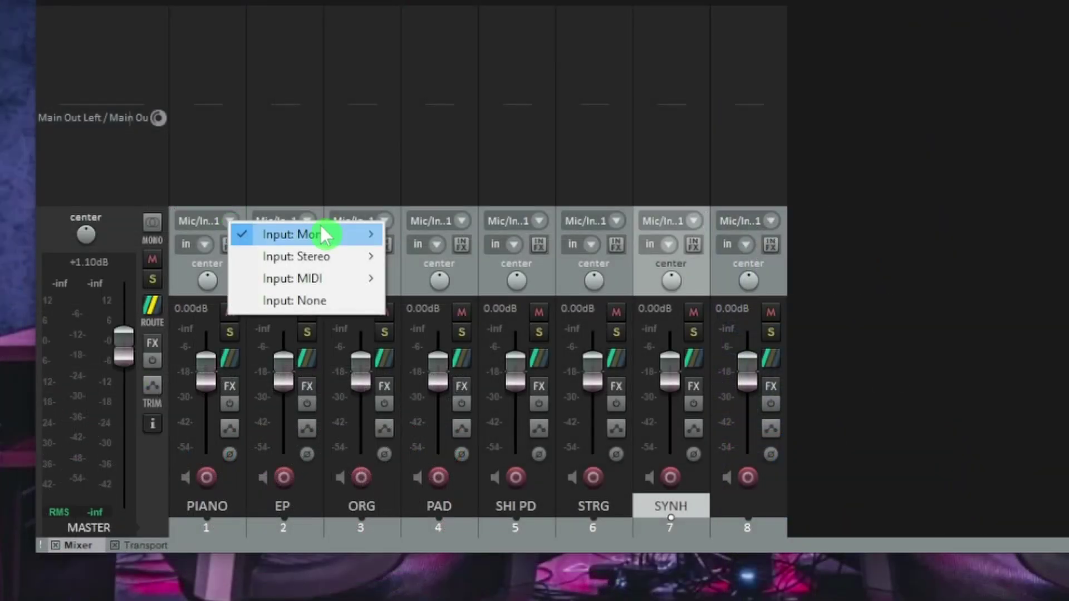
pyautogui.moveTo(333, 282)
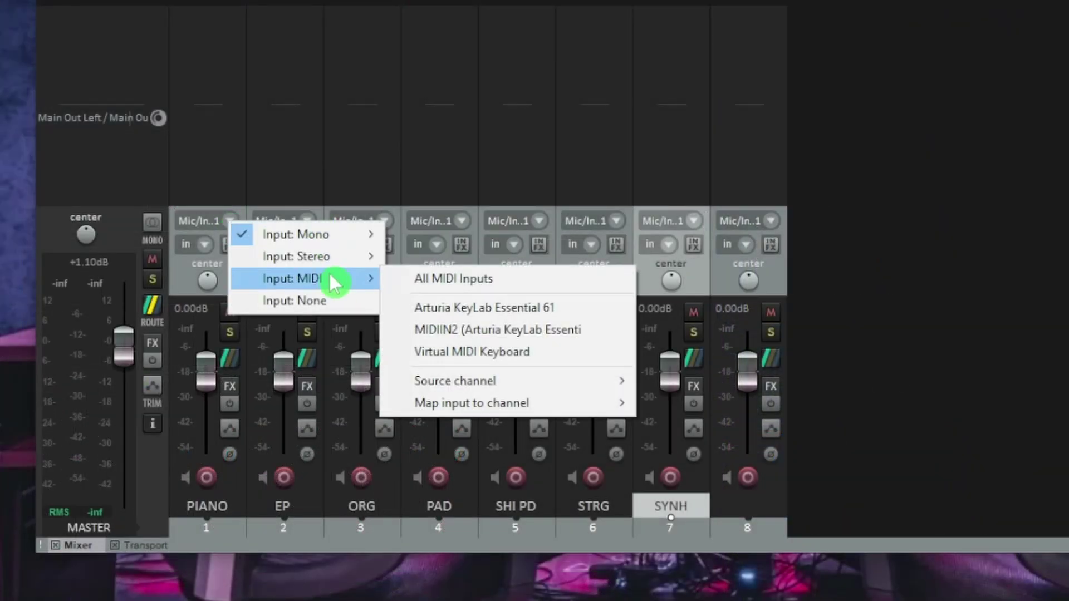
pyautogui.click(453, 280)
pyautogui.click(309, 225)
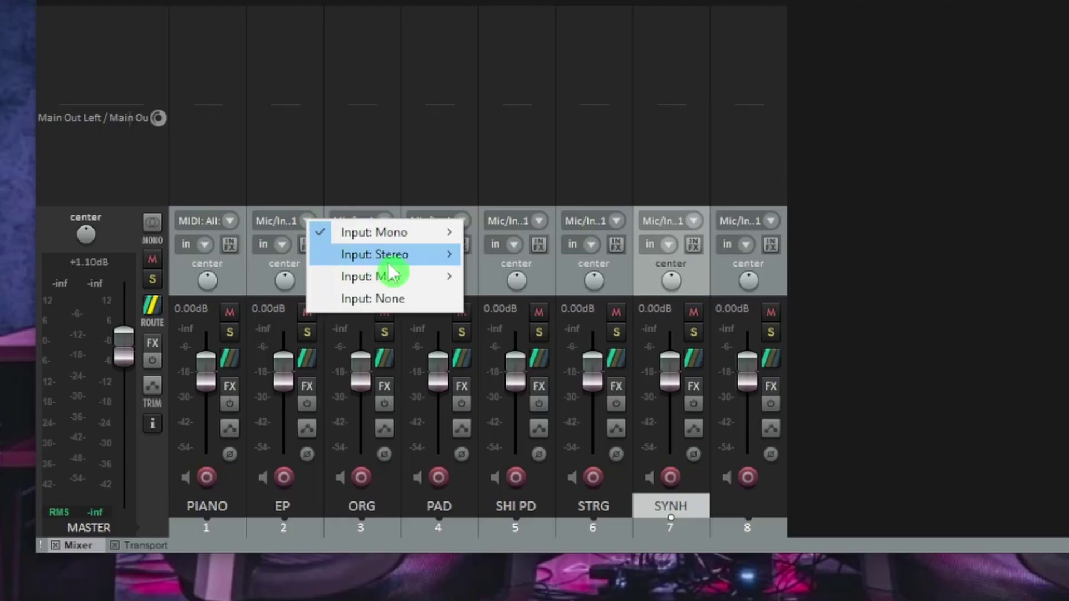
pyautogui.moveTo(410, 279)
pyautogui.click(543, 275)
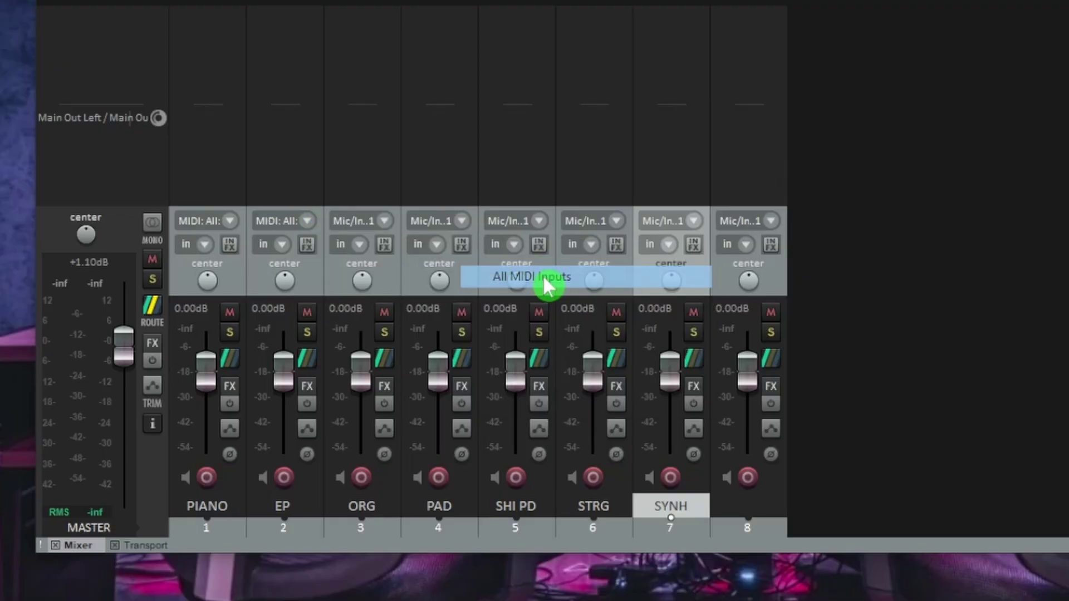
# Set the record input of the ORG and PAD tracks to All MIDI Inputs
pyautogui.click(382, 228)
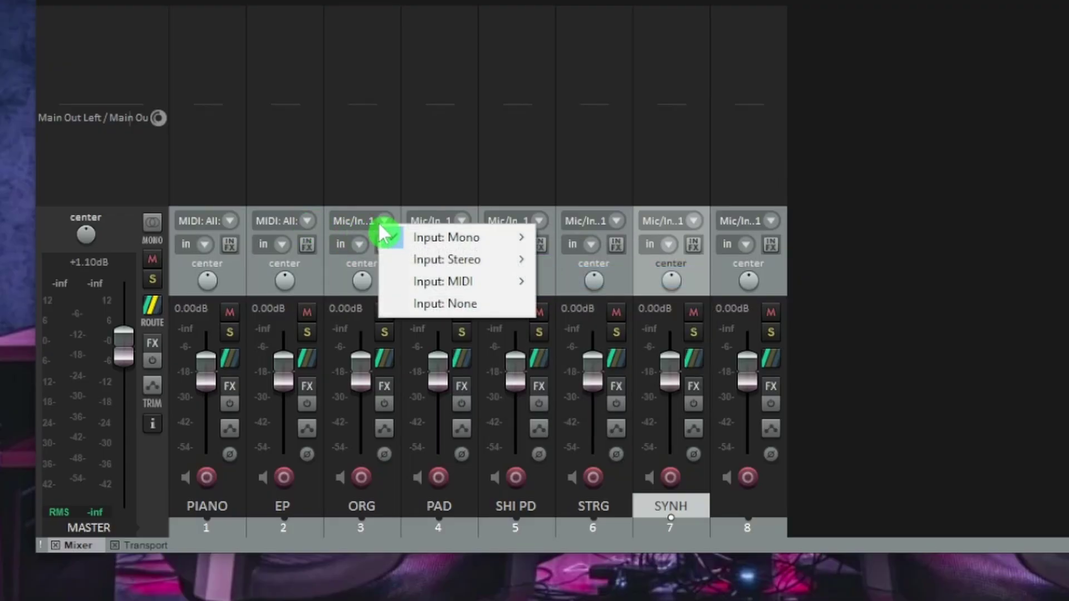
pyautogui.moveTo(470, 281)
pyautogui.click(597, 290)
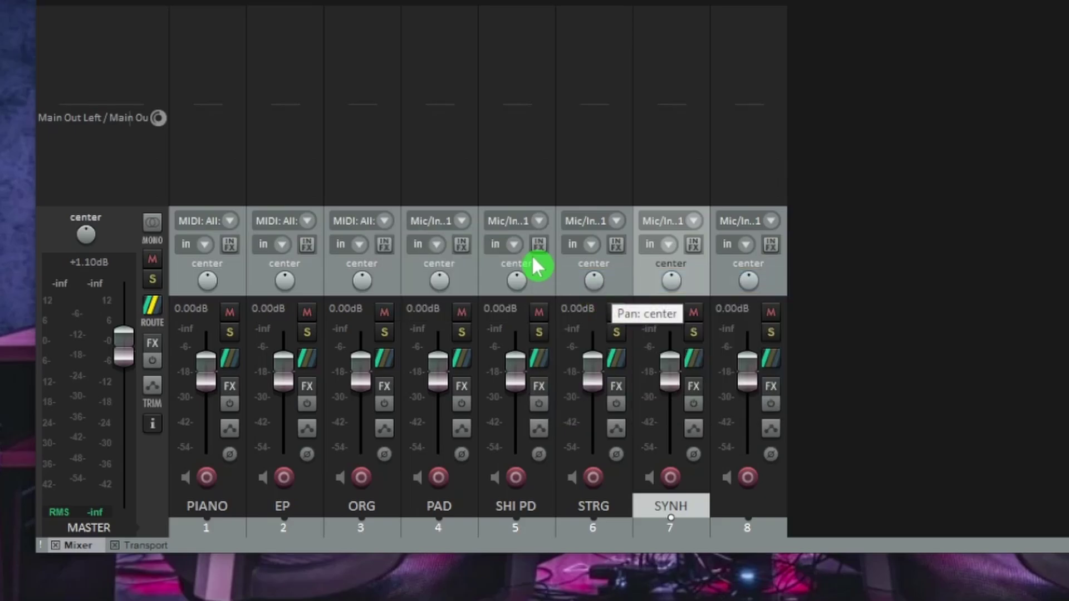
pyautogui.click(460, 221)
pyautogui.moveTo(546, 276)
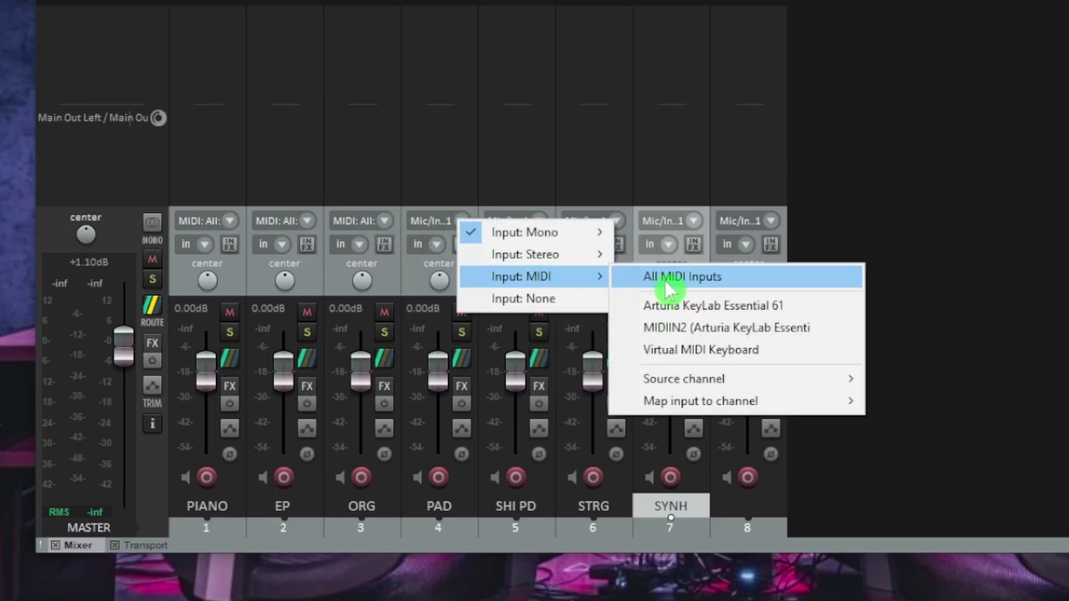
pyautogui.click(654, 275)
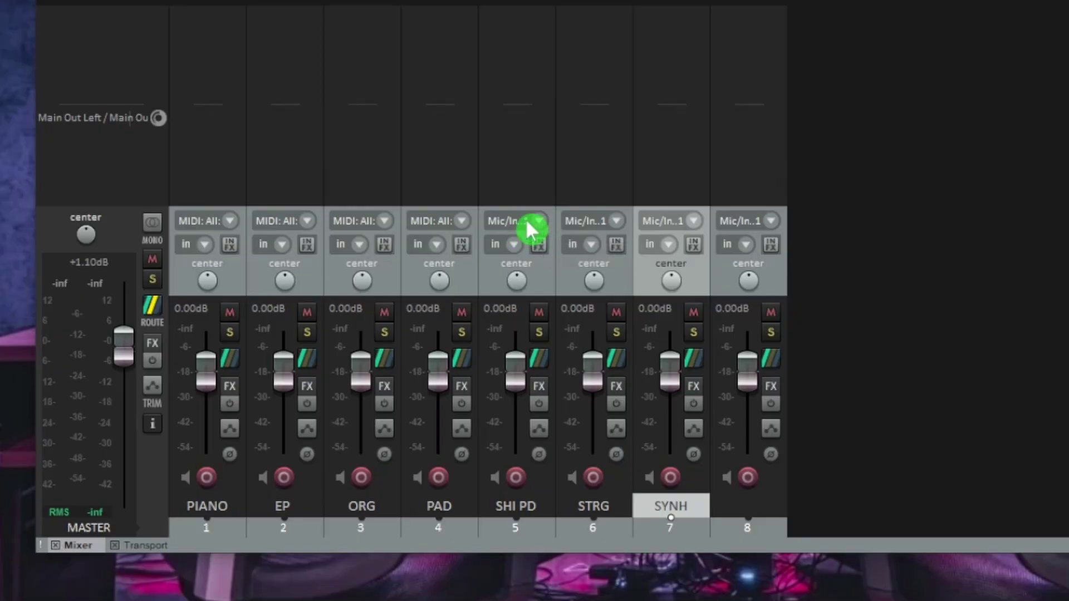
pyautogui.click(507, 223)
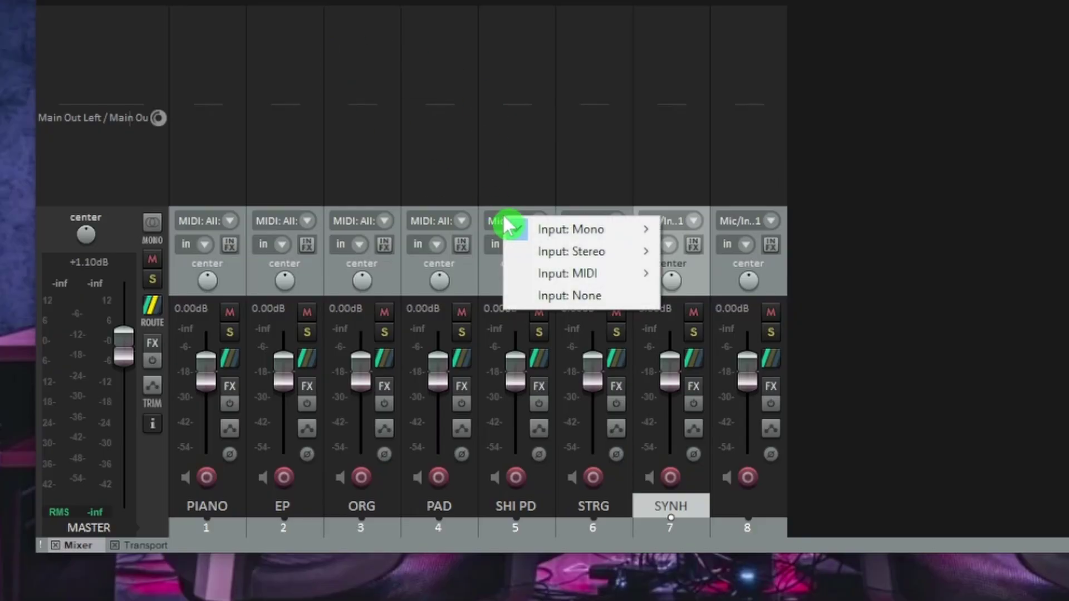
pyautogui.moveTo(586, 238)
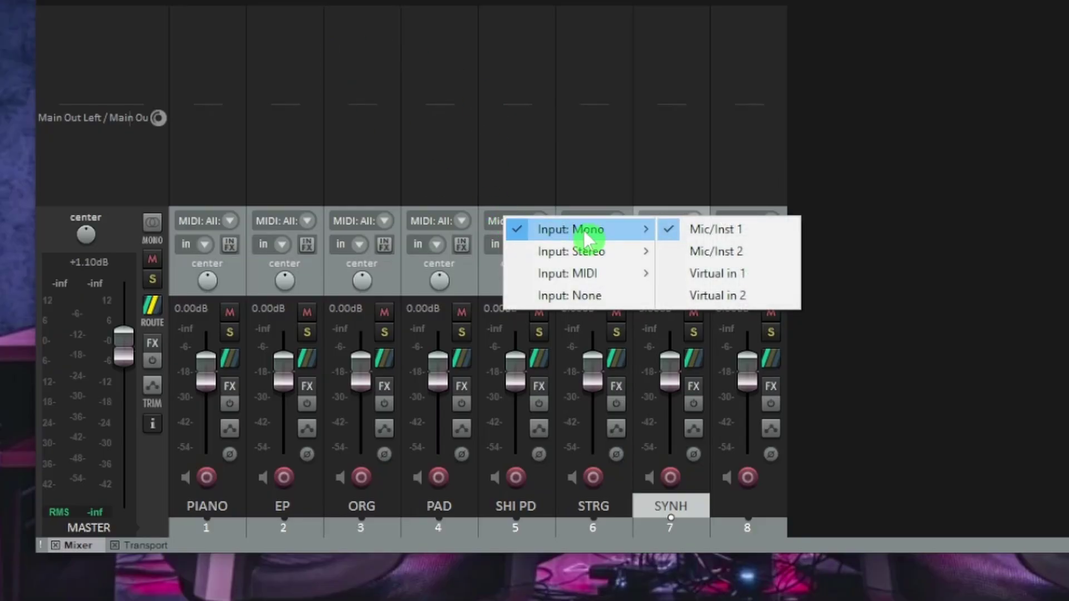
pyautogui.click(539, 191)
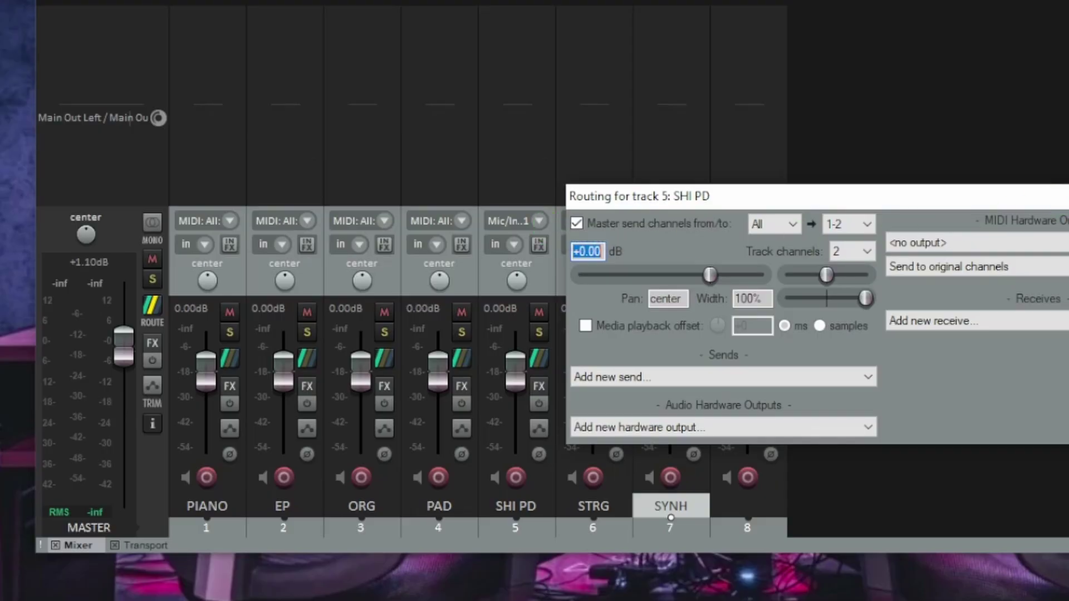
# Set the record input of the SHI PD and STRG tracks to All MIDI Inputs
pyautogui.click(543, 222)
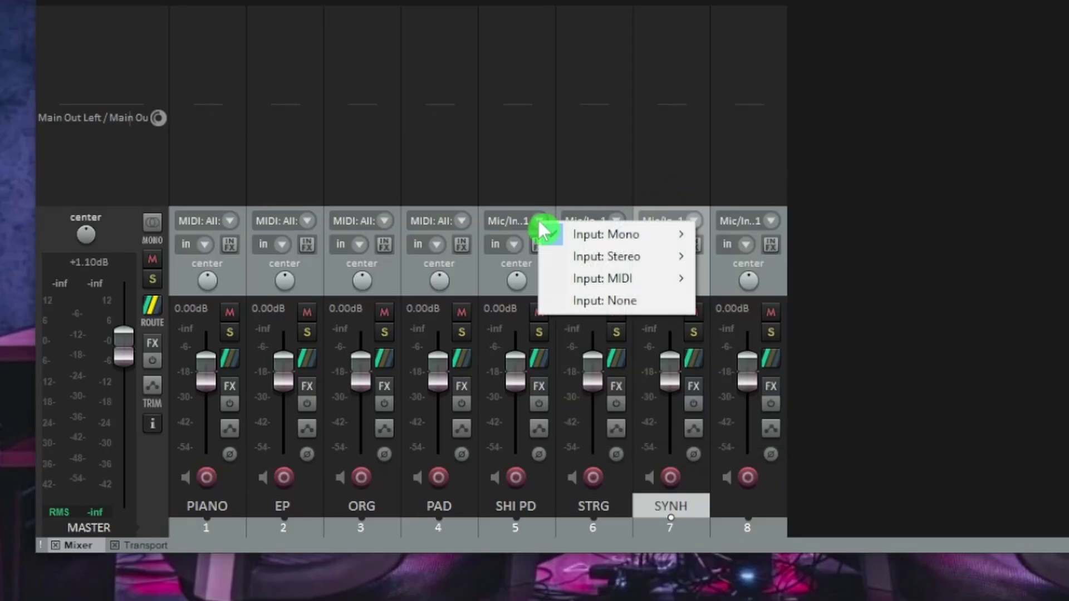
pyautogui.moveTo(615, 279)
pyautogui.click(776, 281)
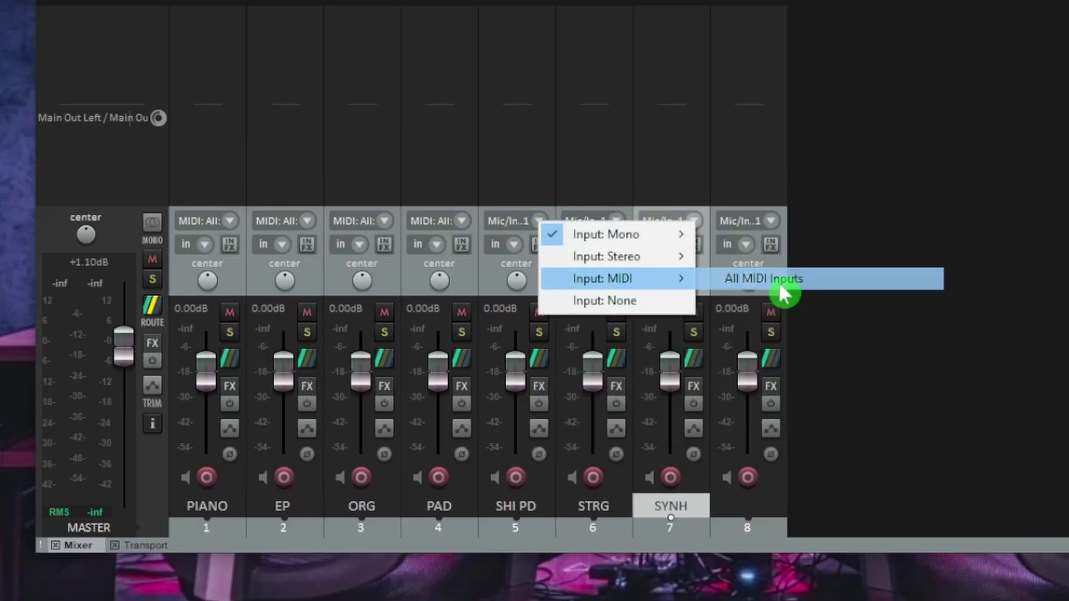
pyautogui.click(616, 221)
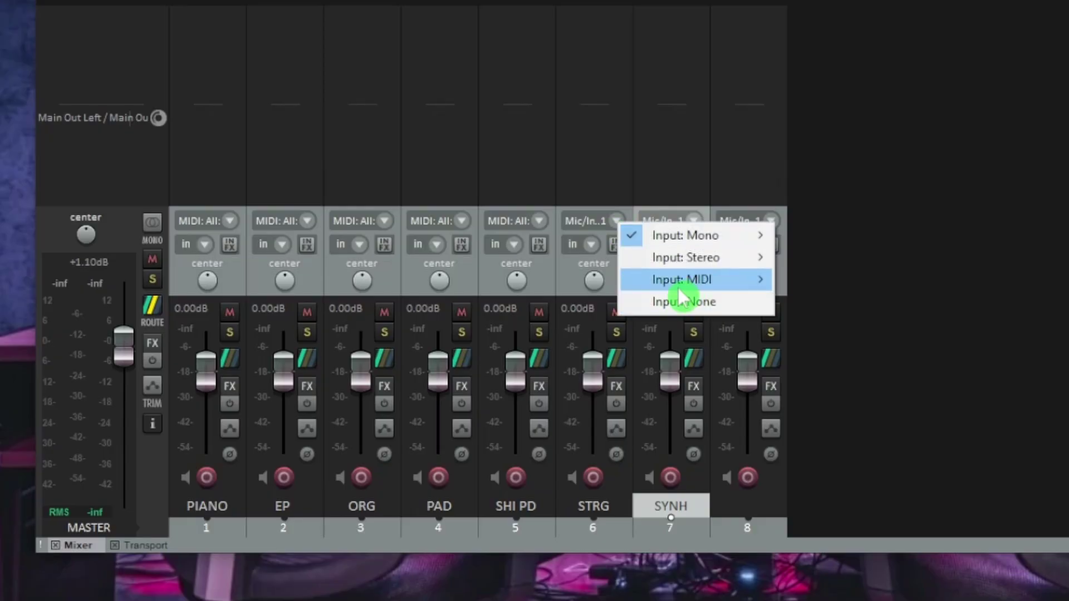
pyautogui.moveTo(696, 286)
pyautogui.click(859, 280)
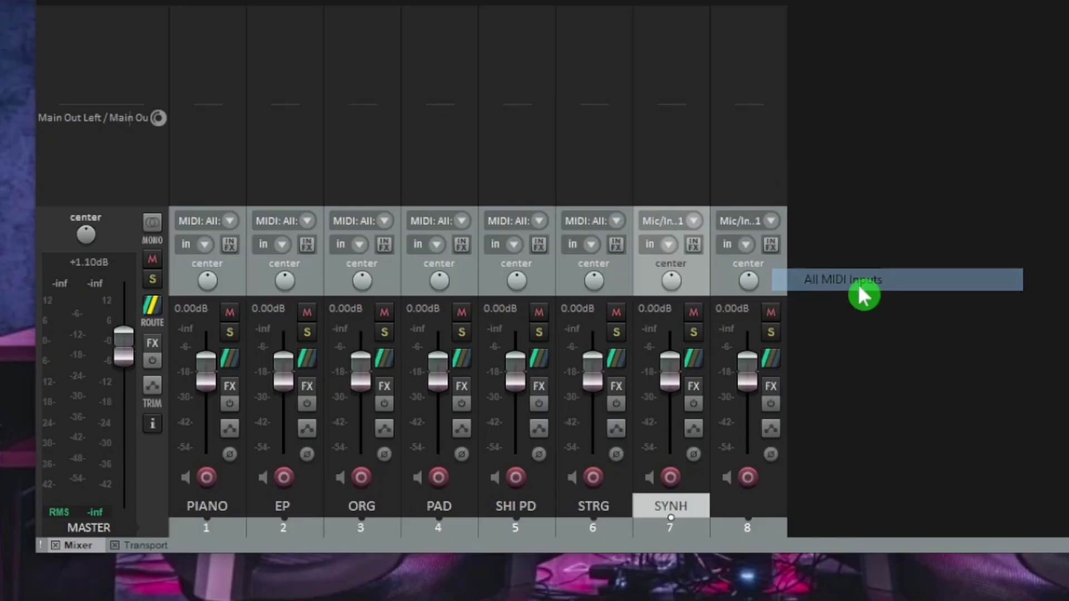
# Set the record input of the SYNH track and track 8 to All MIDI Inputs
pyautogui.click(694, 221)
pyautogui.moveTo(780, 279)
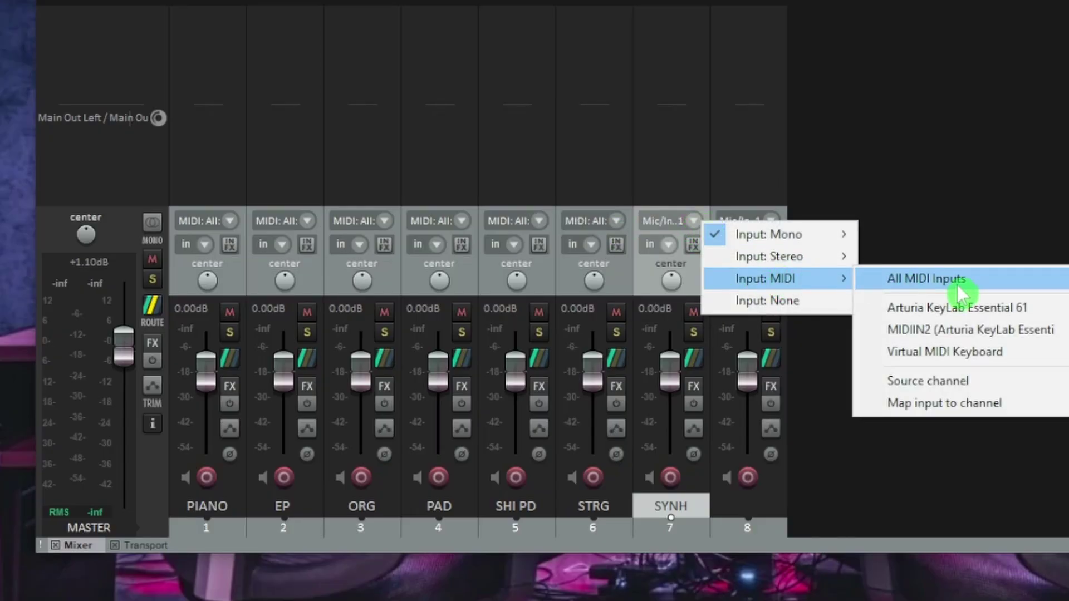
pyautogui.click(897, 279)
pyautogui.click(775, 227)
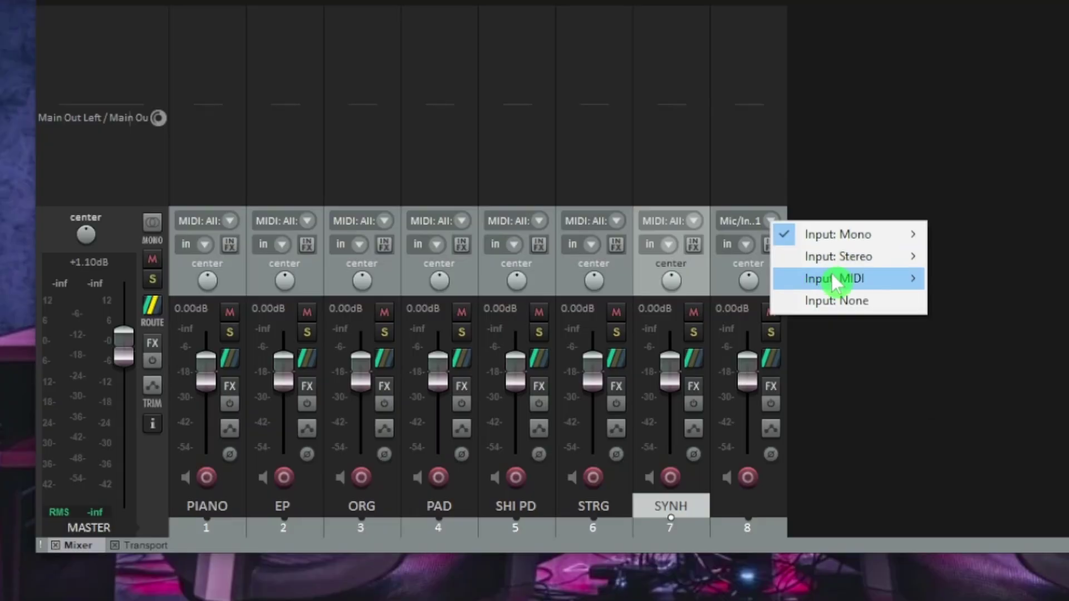
pyautogui.moveTo(840, 278)
pyautogui.click(1041, 287)
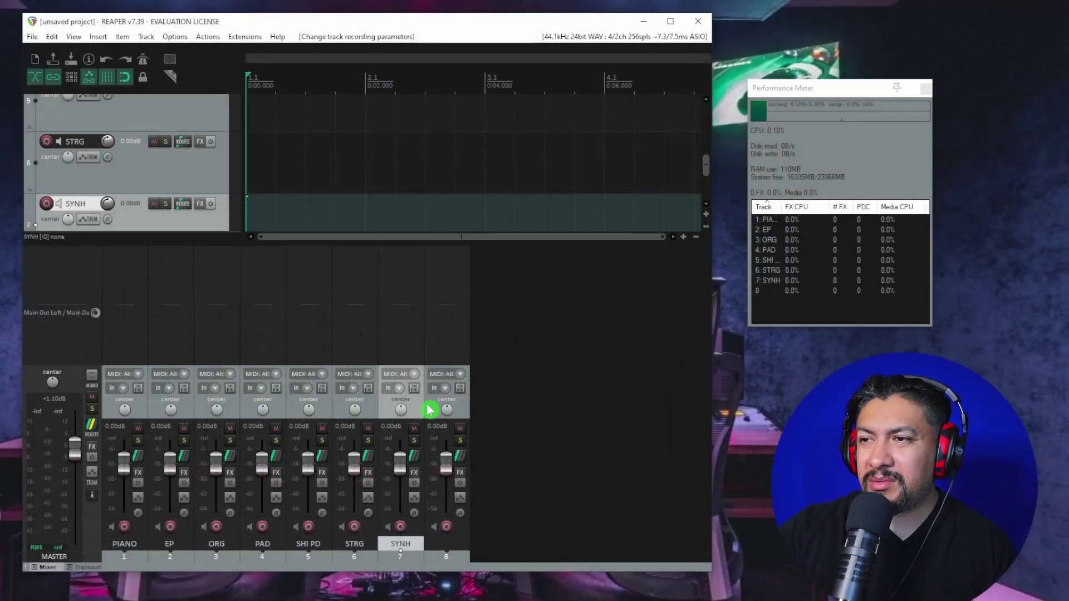
# Filter the action list by MASTER and delete the existing MIDI shortcut from "Track: Set volume for master track"
pyautogui.click(205, 37)
pyautogui.click(234, 50)
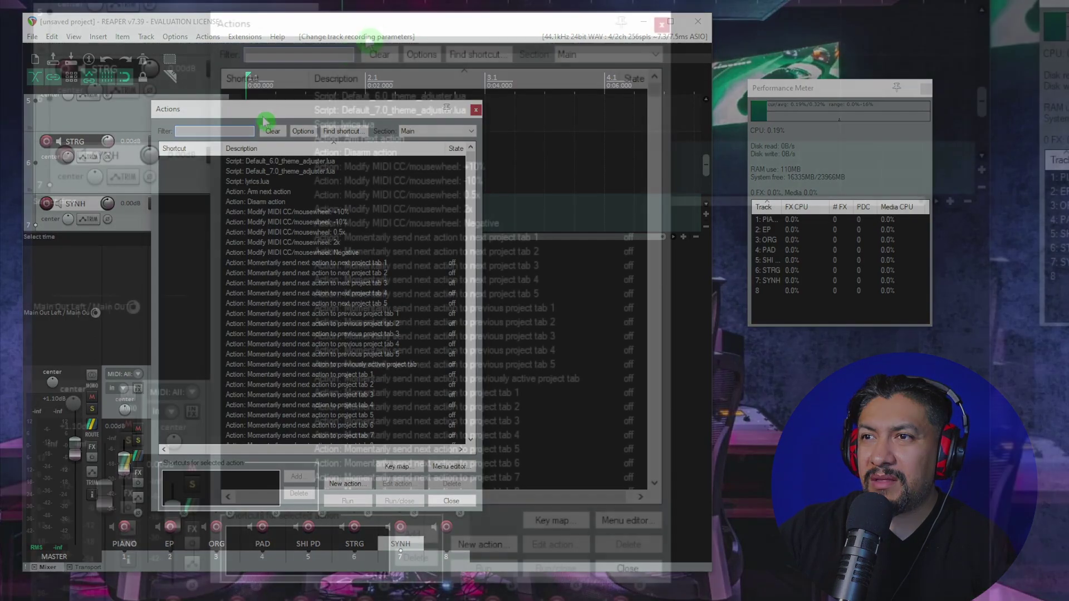
pyautogui.write('MASTER')
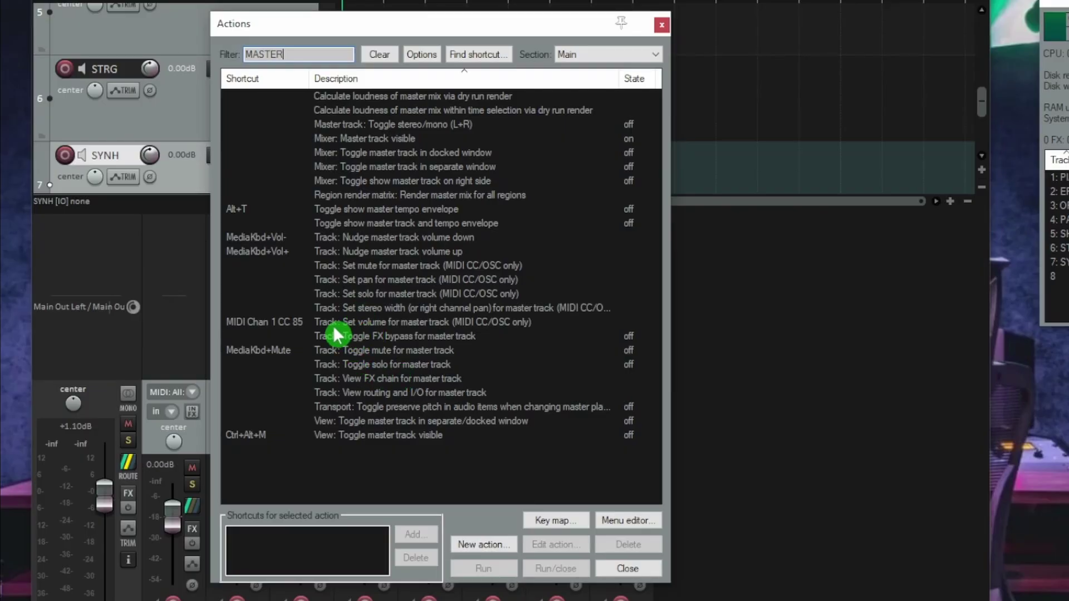
pyautogui.click(284, 323)
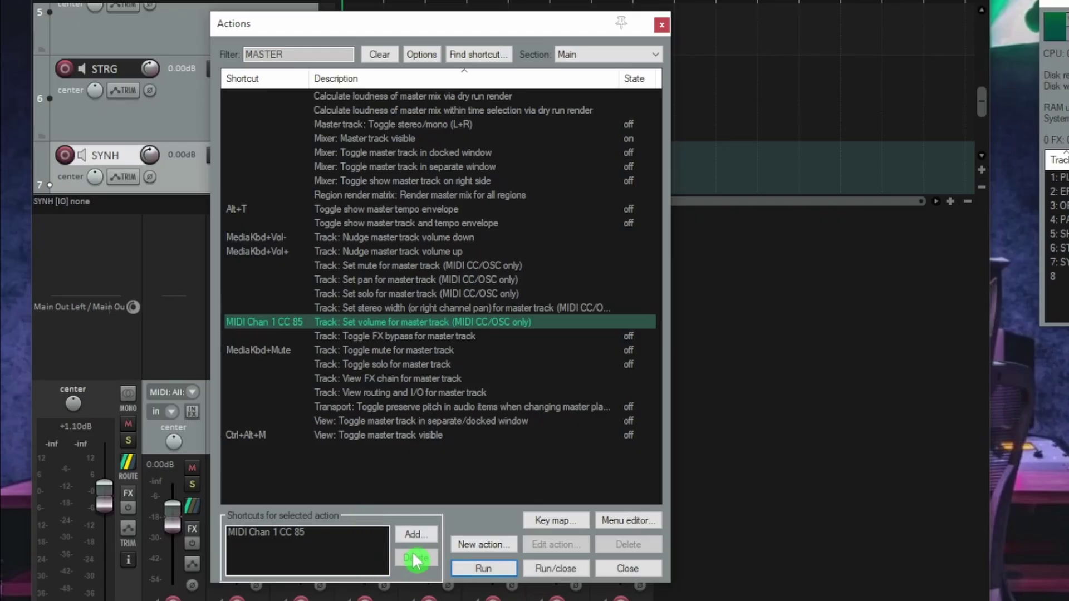
pyautogui.click(287, 532)
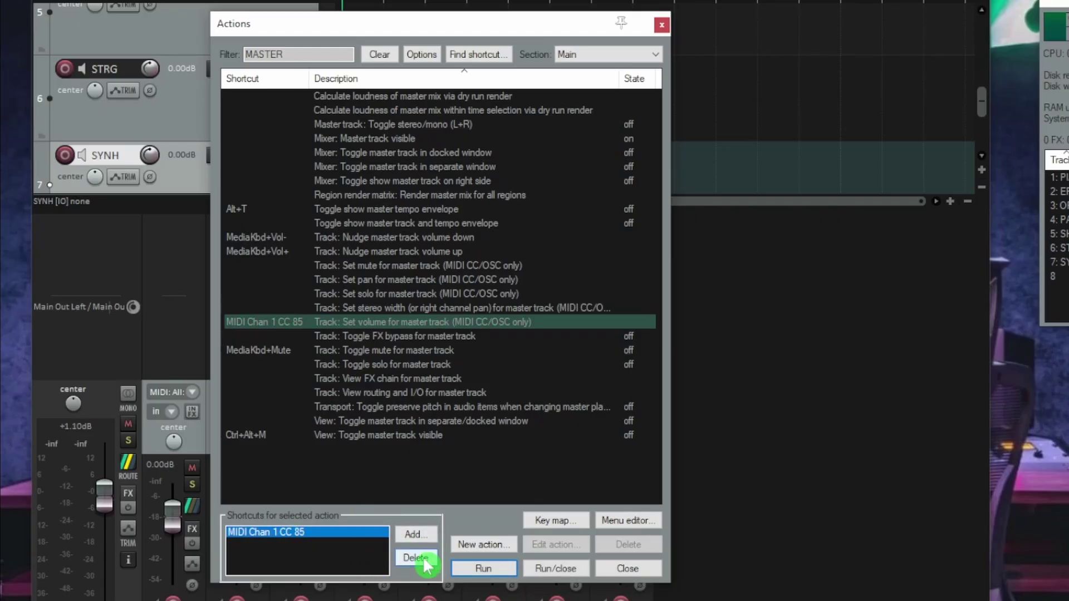
pyautogui.click(416, 558)
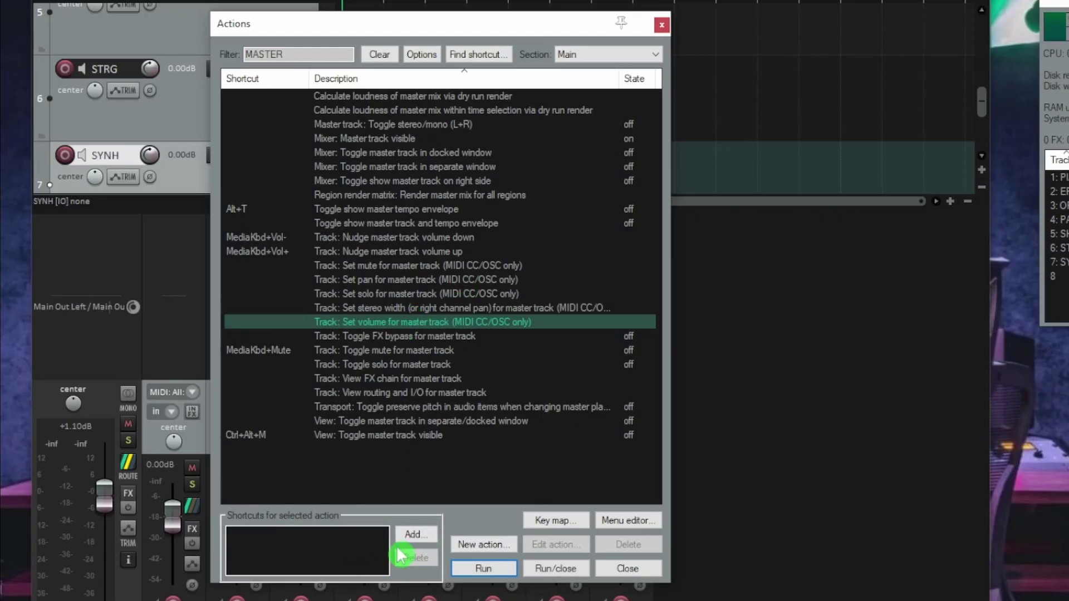
# Assign MIDI Chan 1 CC 85 in Absolute mode to the master track volume action and close the action list
pyautogui.click(413, 535)
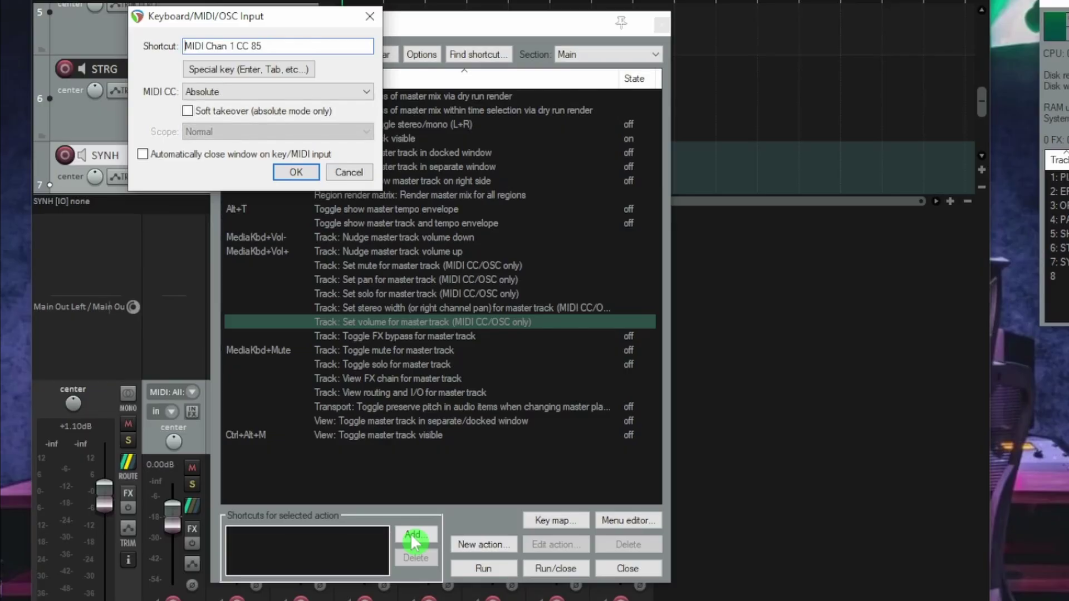
pyautogui.click(296, 173)
pyautogui.click(626, 568)
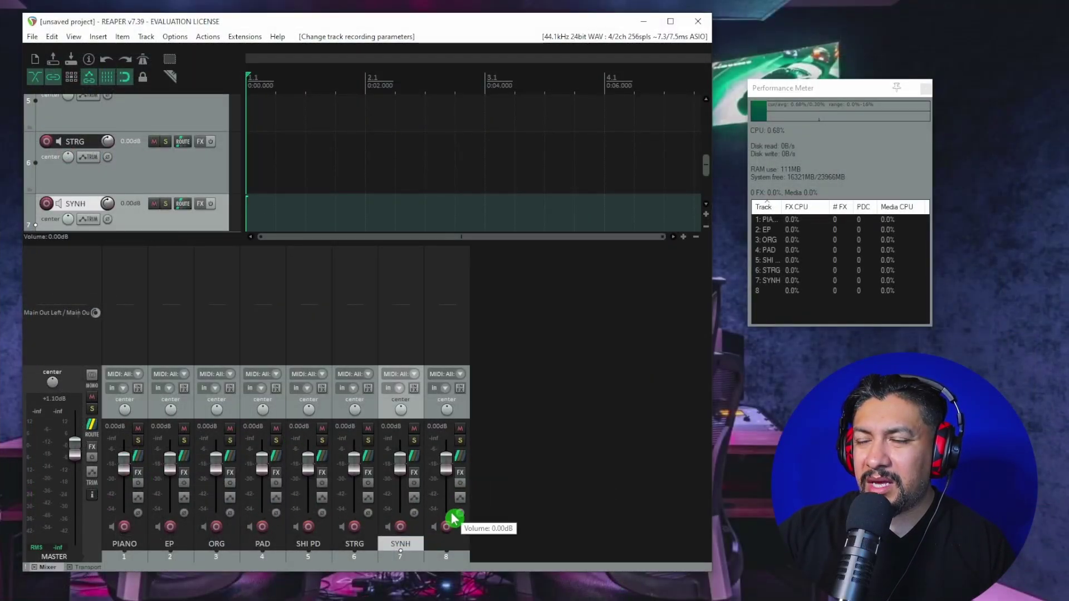
# Reopen the action list, filter it by TRACK VOLUME and select the "Set volume for master track" action
pyautogui.click(174, 38)
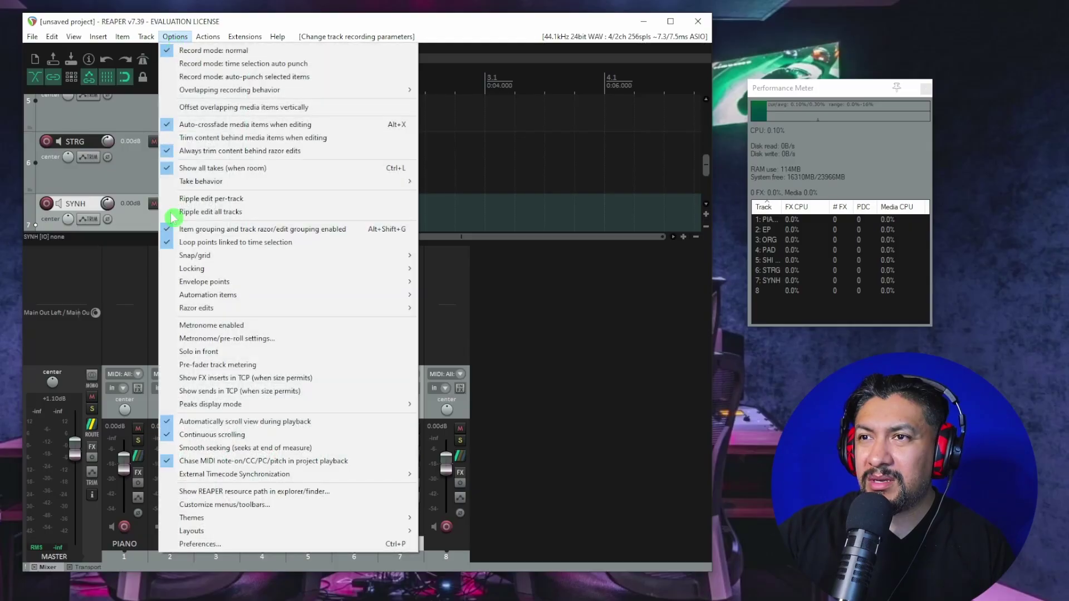
pyautogui.click(201, 243)
pyautogui.click(207, 36)
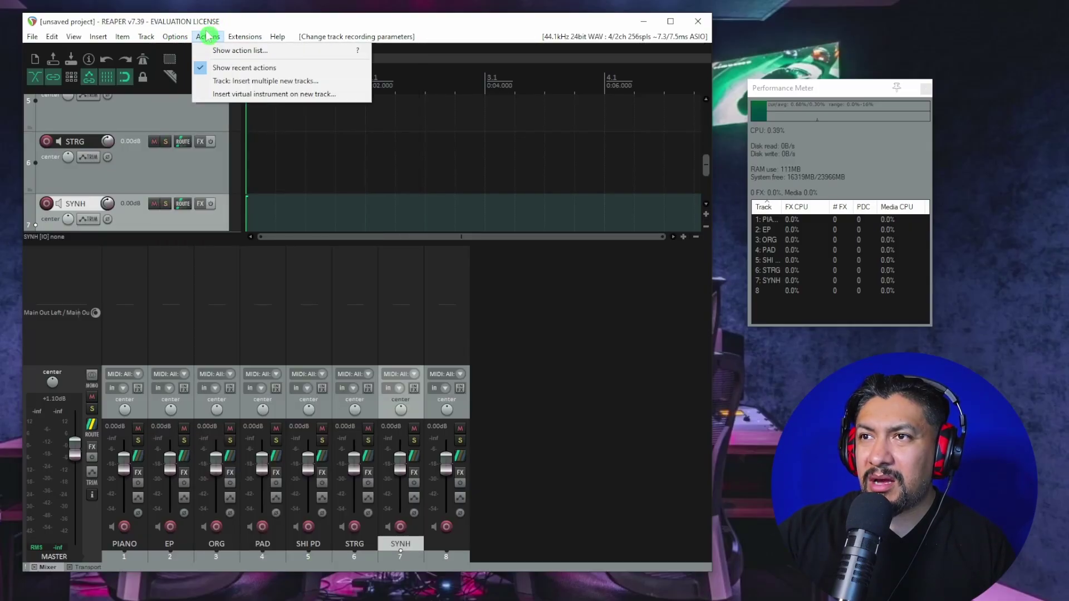
pyautogui.click(230, 51)
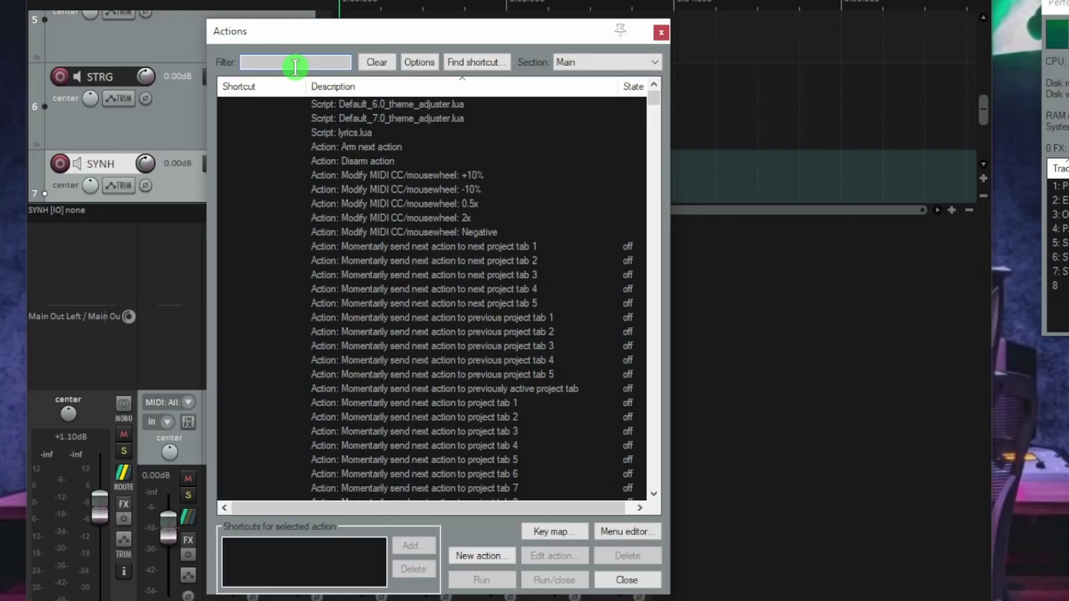
pyautogui.write('TRACK VOL')
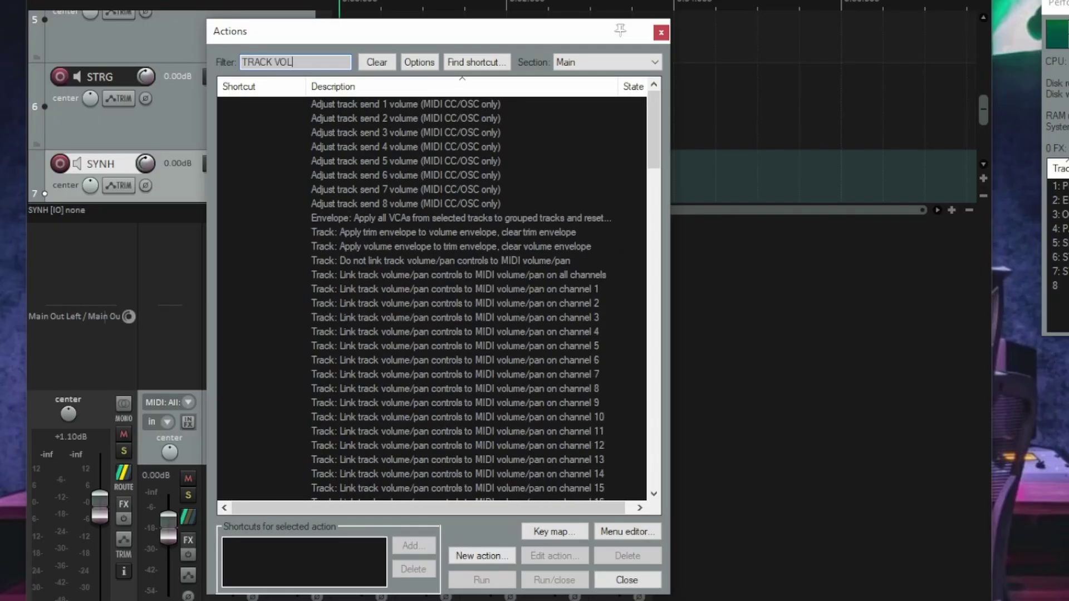
pyautogui.write('UME')
pyautogui.press('Down')
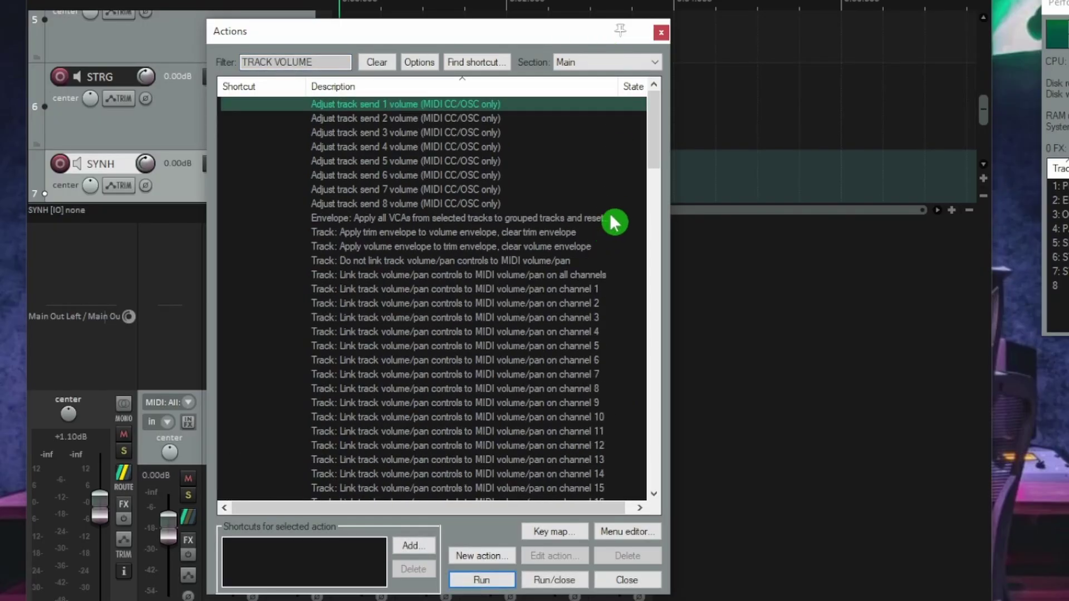
pyautogui.moveTo(656, 142); pyautogui.dragTo(660, 217)
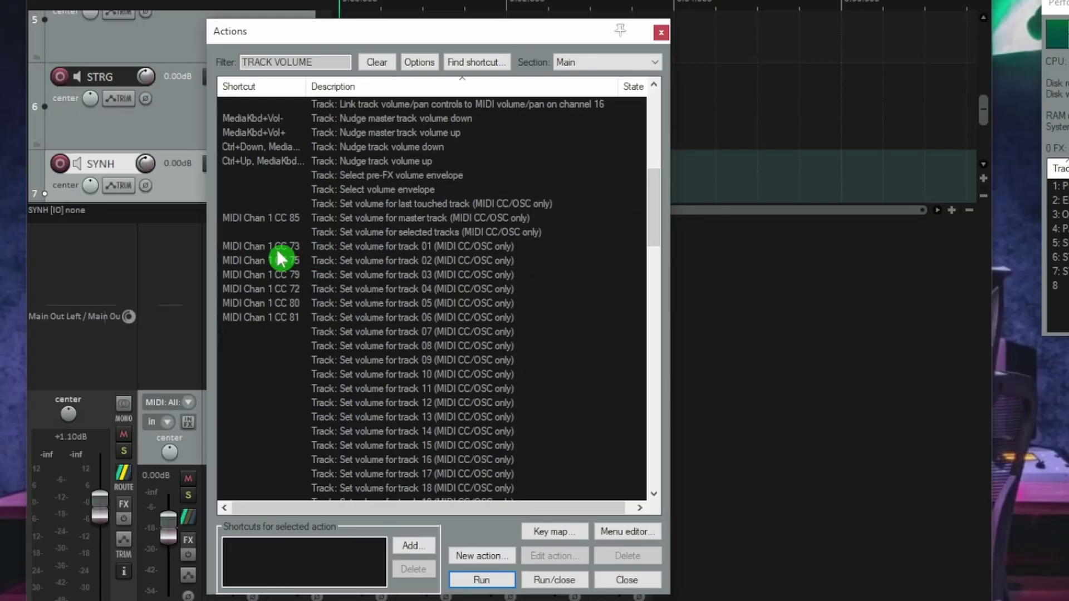
pyautogui.click(286, 222)
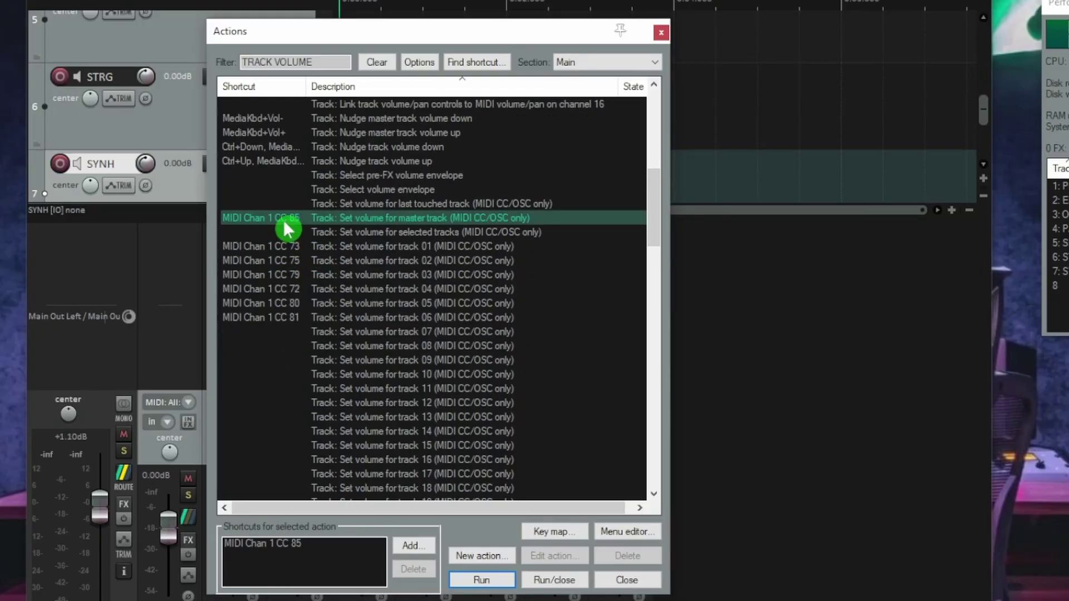
# Delete the existing MIDI shortcuts from the "Set volume for track 01" and "Set volume for track 02" actions
pyautogui.click(285, 246)
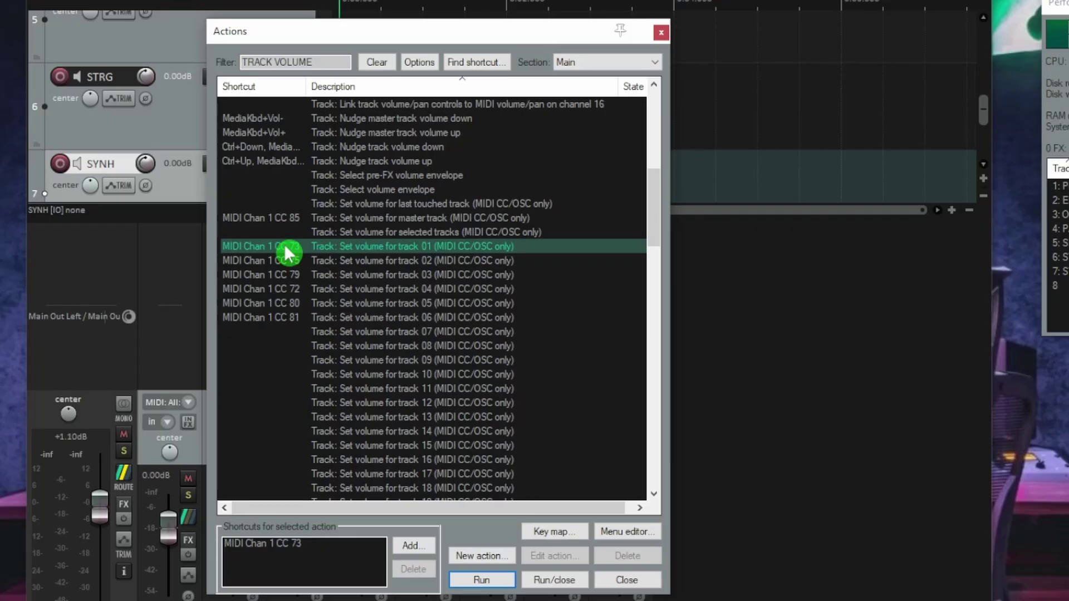
pyautogui.click(309, 543)
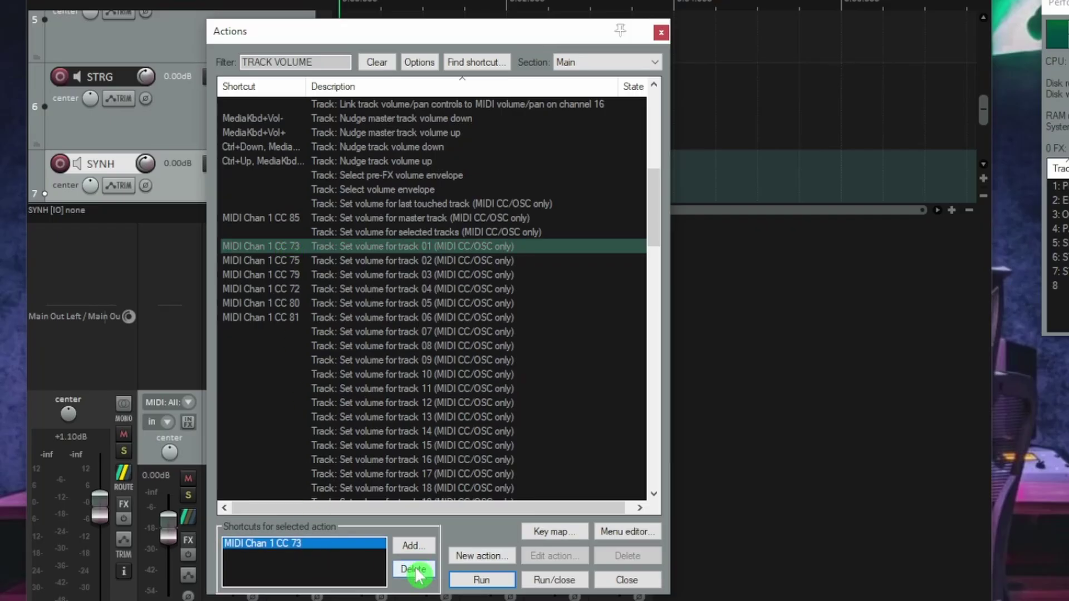
pyautogui.click(413, 569)
pyautogui.click(293, 261)
pyautogui.click(305, 544)
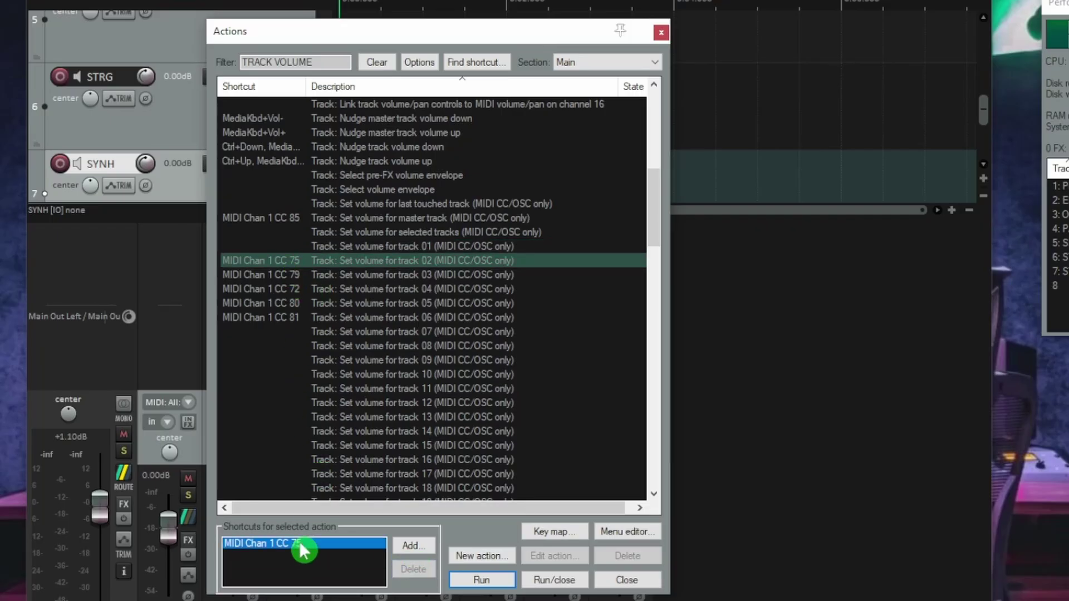
pyautogui.click(413, 569)
# Delete the existing MIDI shortcuts from the "Set volume for track 03" and "Set volume for track 04" actions
pyautogui.click(281, 276)
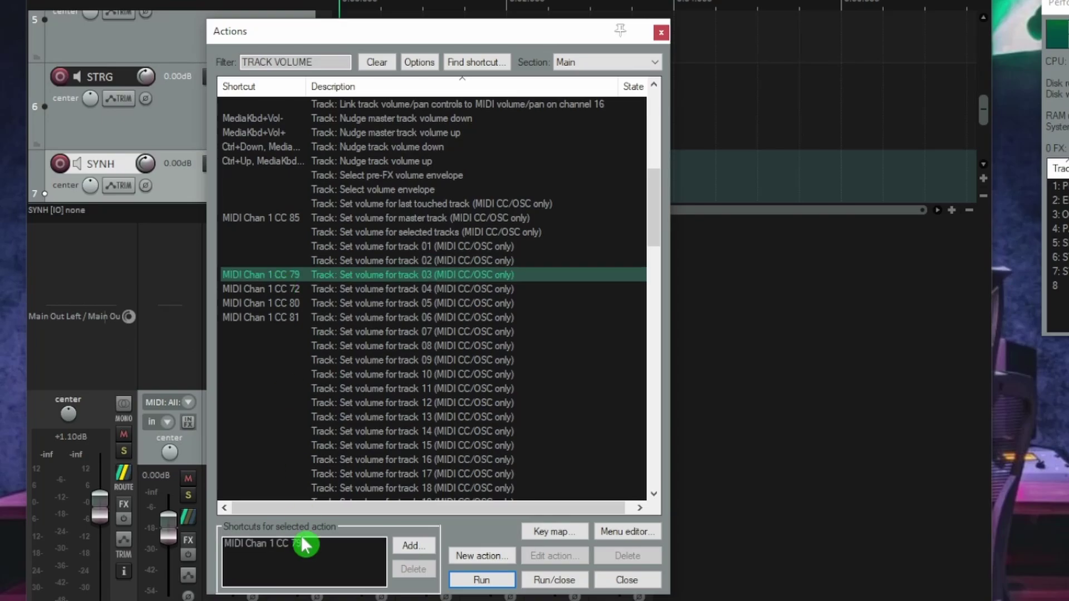
pyautogui.click(299, 544)
pyautogui.click(413, 569)
pyautogui.click(293, 290)
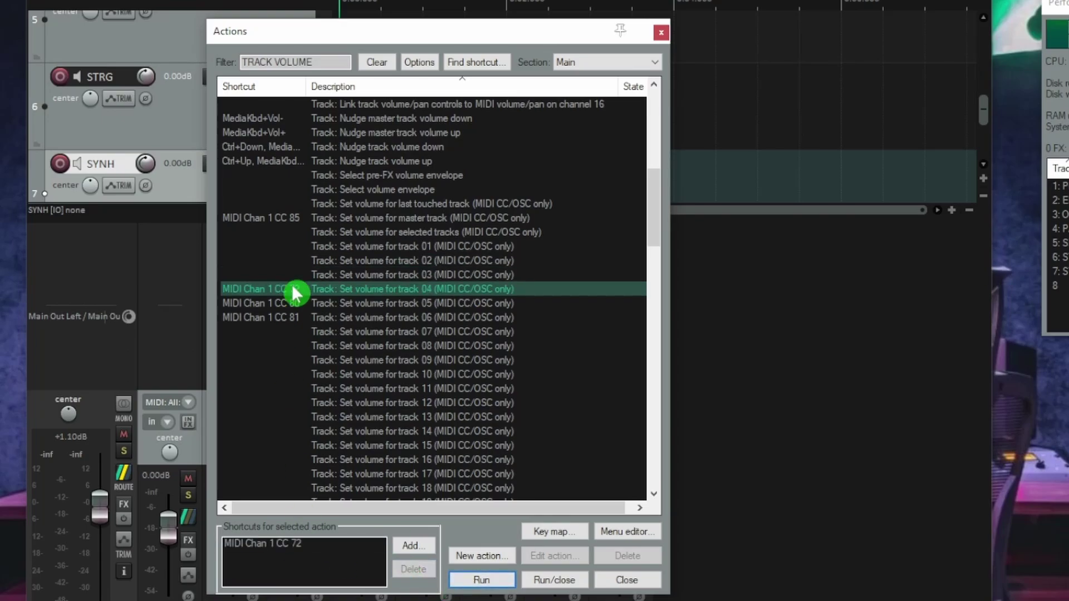
pyautogui.click(282, 544)
pyautogui.click(413, 569)
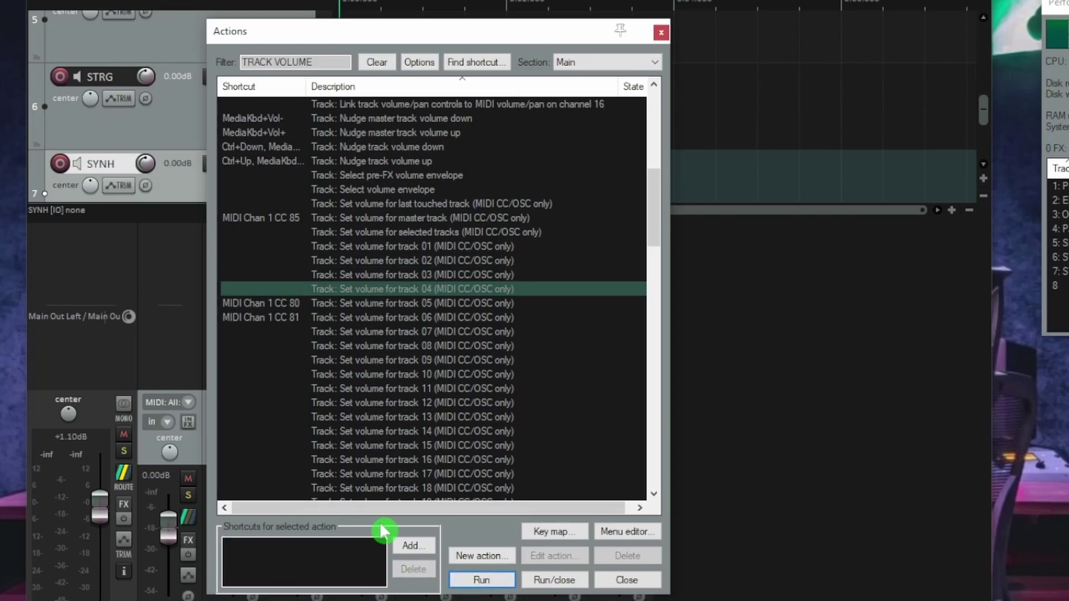
# Delete the existing MIDI shortcuts from the "Set volume for track 05" and "Set volume for track 06" actions
pyautogui.click(281, 304)
pyautogui.click(281, 544)
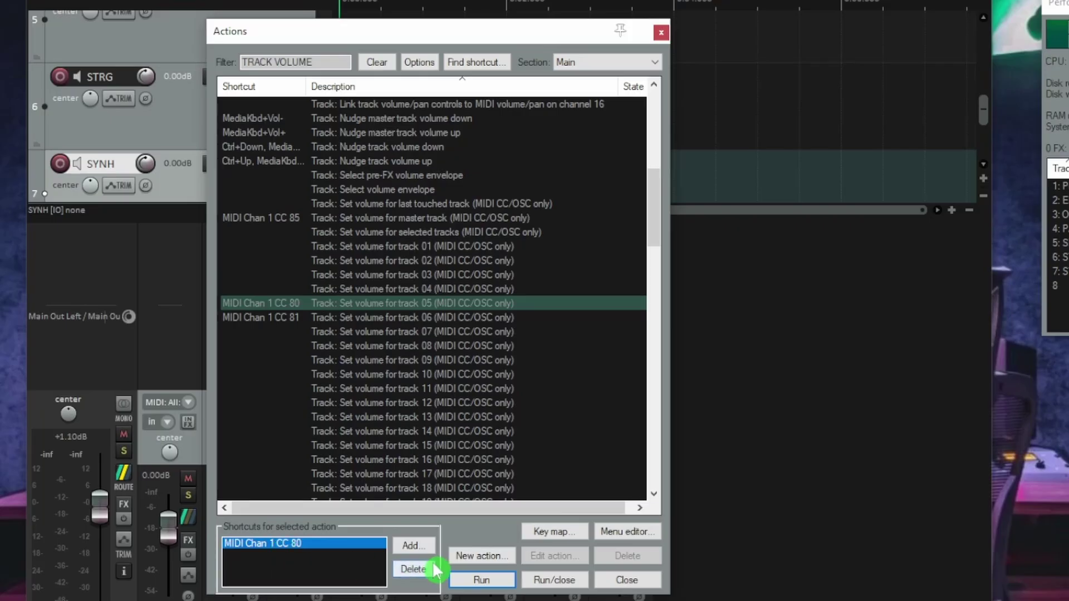
pyautogui.click(413, 568)
pyautogui.click(281, 318)
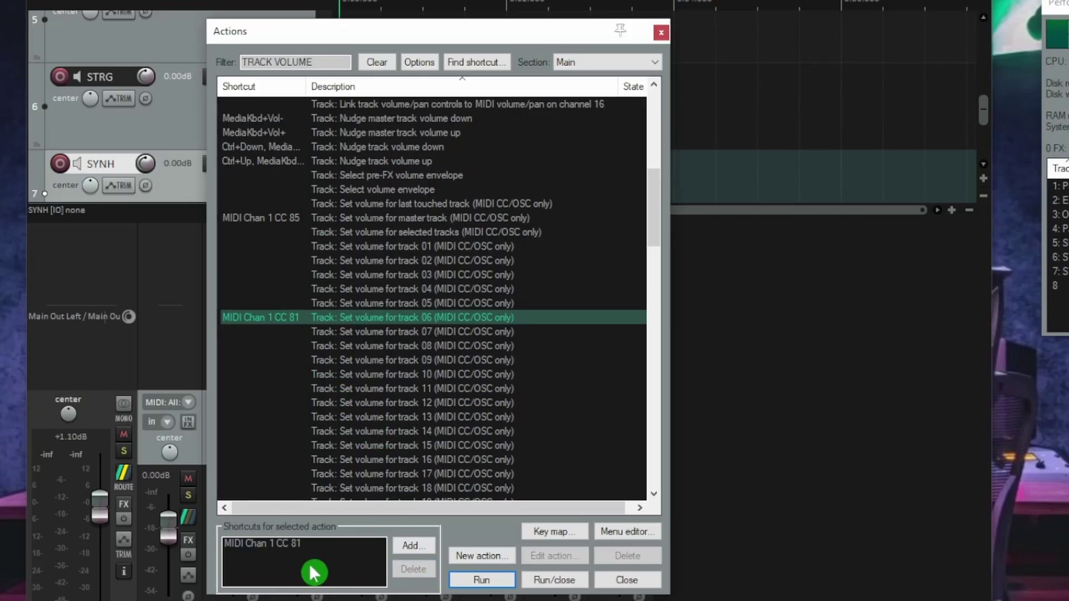
pyautogui.click(300, 550)
pyautogui.click(413, 569)
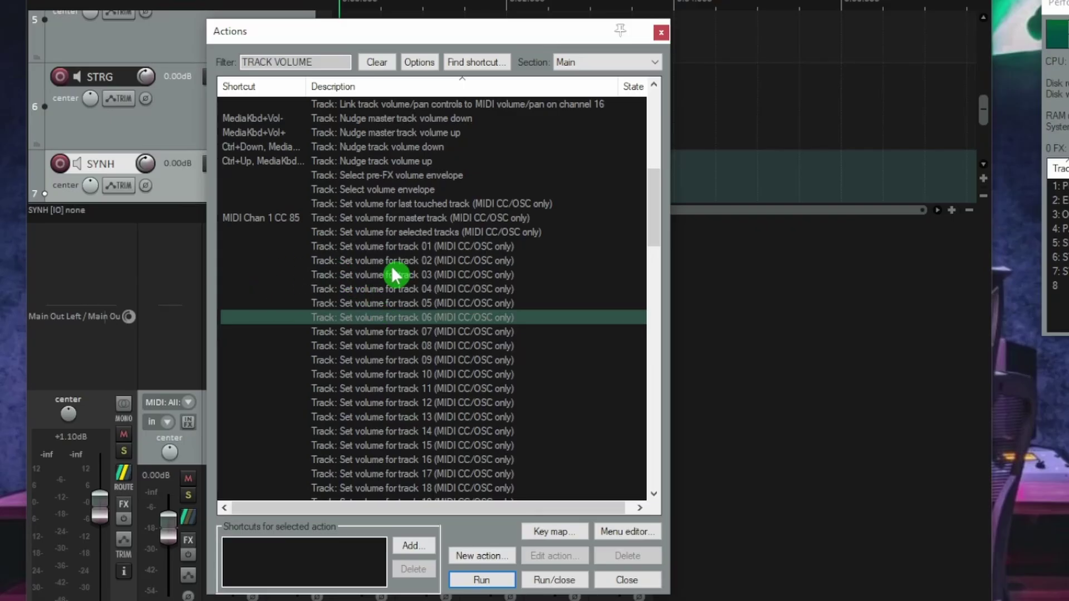
# Assign MIDI Chan 1 CC 73 to the track 01 volume action and MIDI Chan 1 CC 75 to the track 02 volume action
pyautogui.click(368, 249)
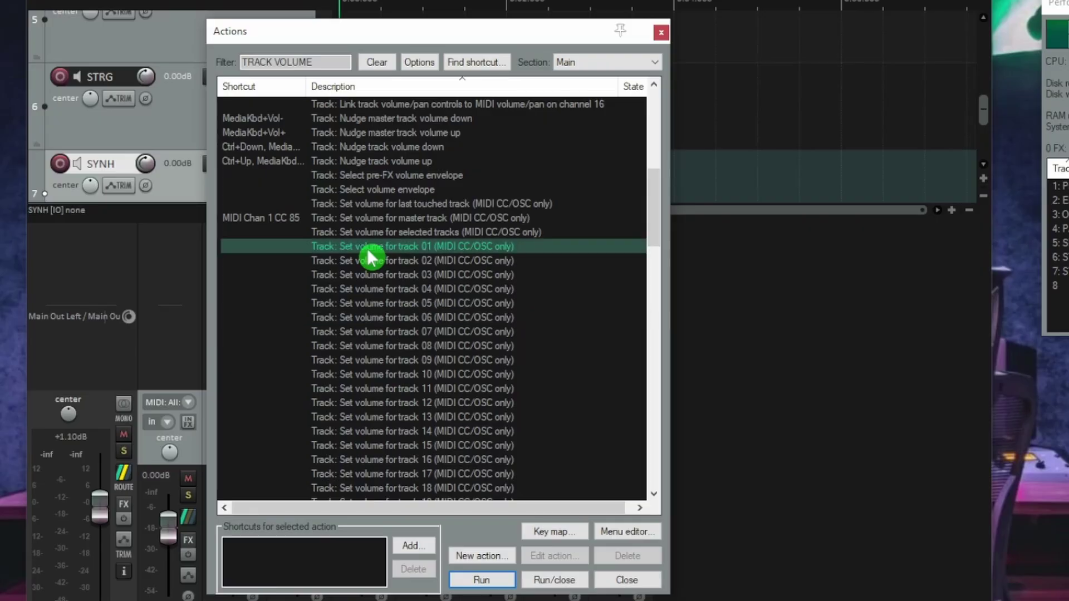
pyautogui.click(412, 547)
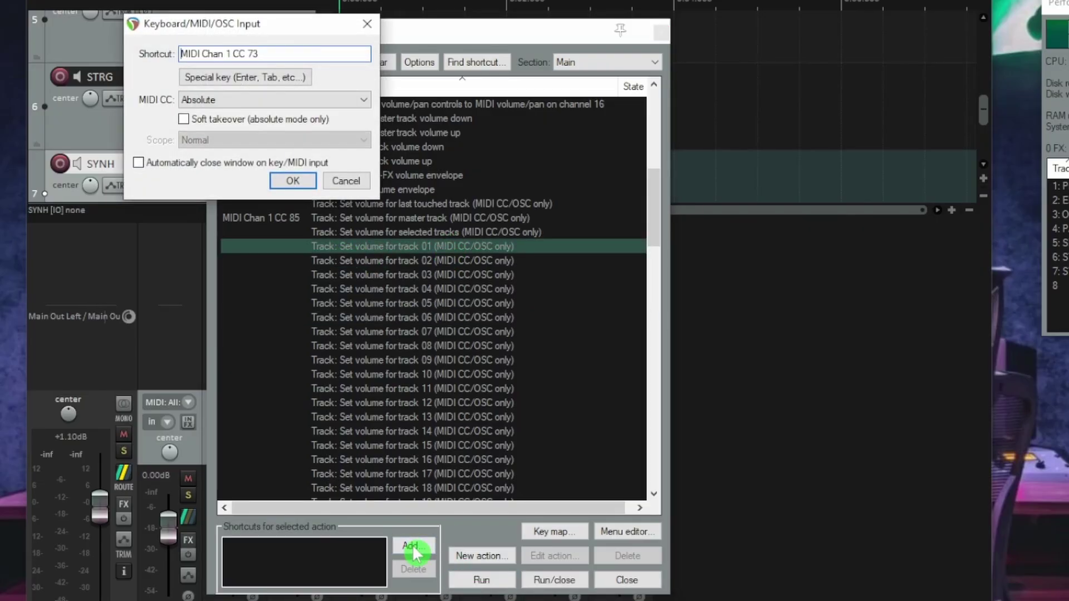
pyautogui.click(292, 181)
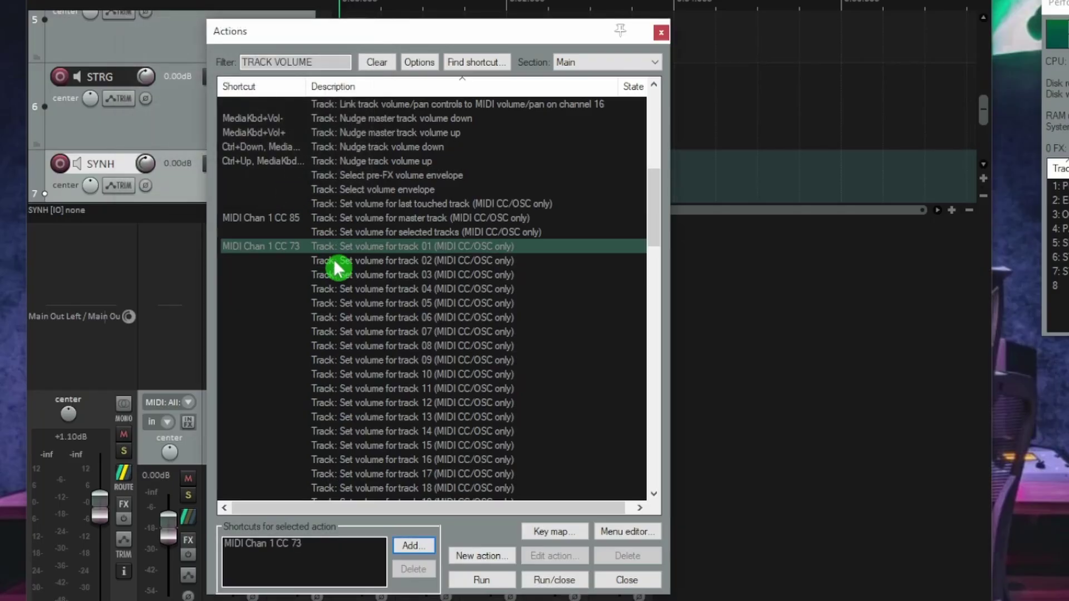
pyautogui.click(344, 262)
pyautogui.click(412, 547)
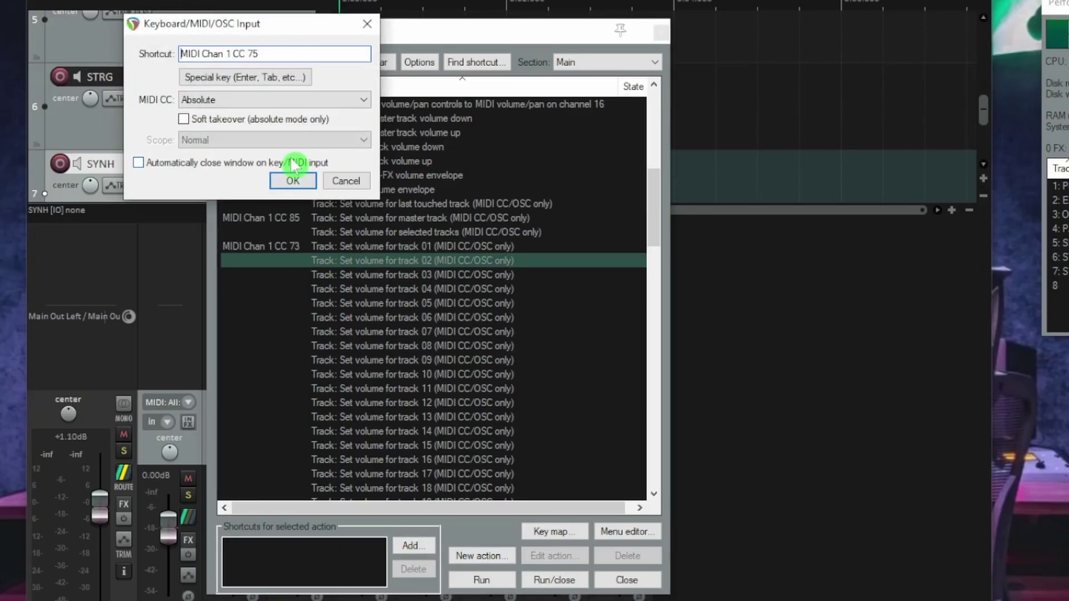
pyautogui.click(291, 179)
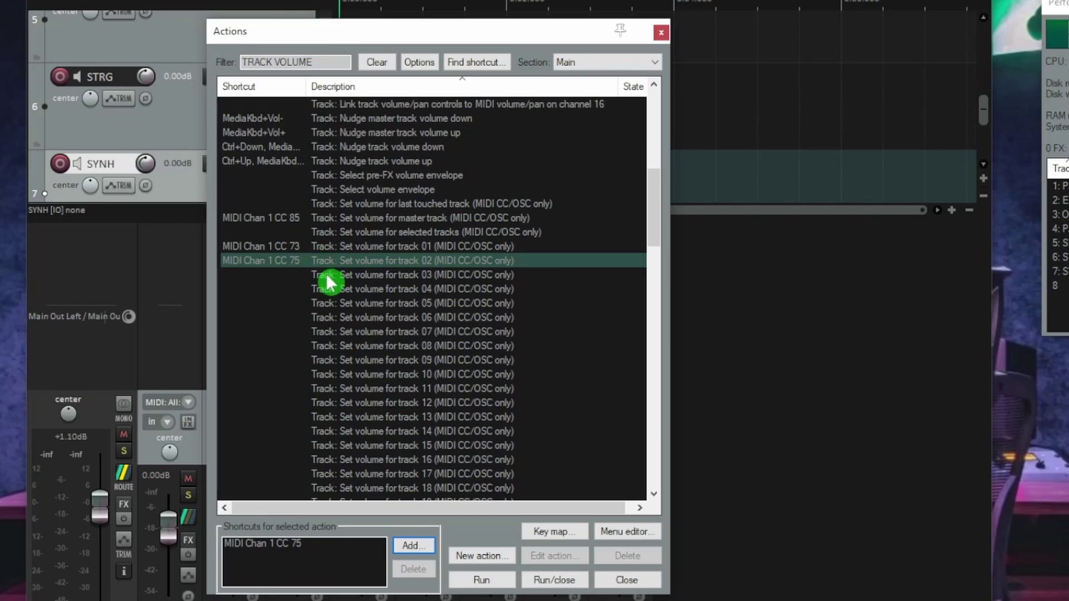
# Assign MIDI Chan 1 CC 79 to the track 03 volume action and MIDI Chan 1 CC 72 to the track 04 volume action
pyautogui.click(329, 275)
pyautogui.click(412, 547)
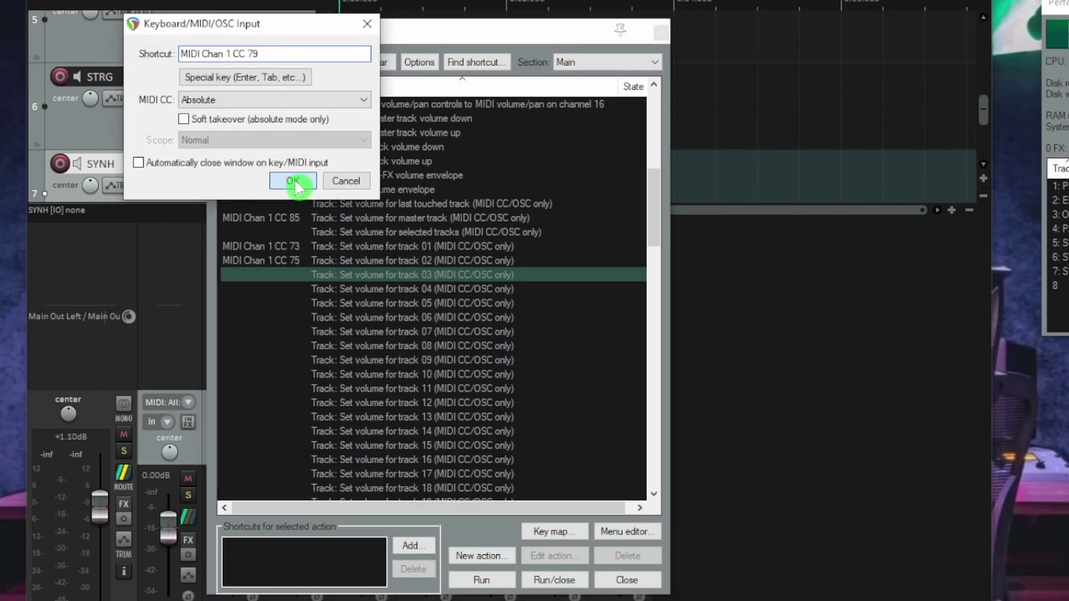
pyautogui.click(293, 181)
pyautogui.click(401, 289)
pyautogui.click(412, 547)
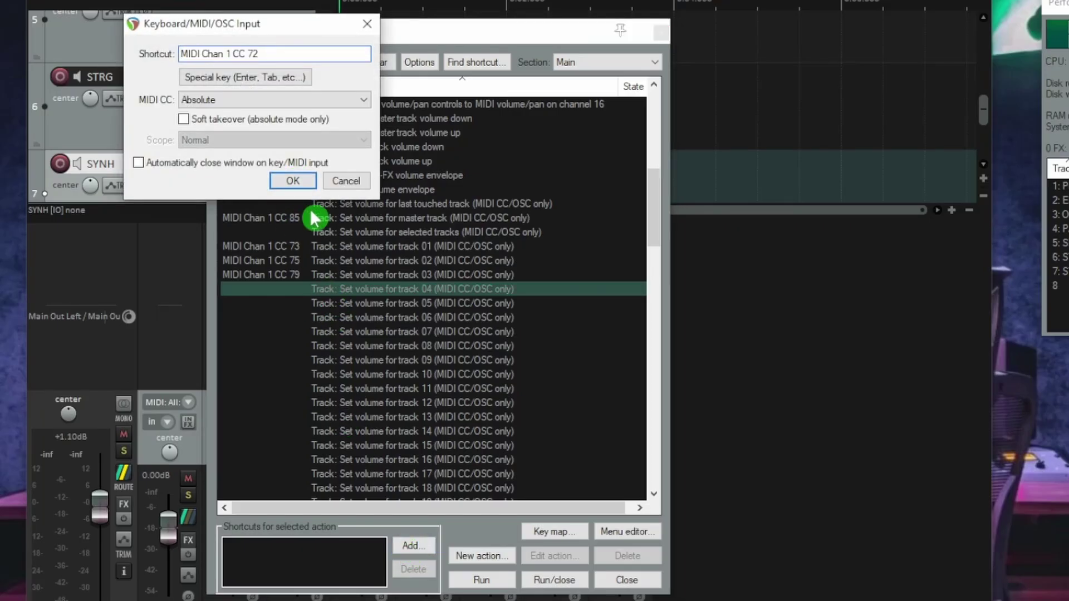
pyautogui.click(302, 180)
# Assign MIDI Chan 1 CC 80 to the track 05 volume action and MIDI Chan 1 CC 81 to the track 06 volume action
pyautogui.click(337, 303)
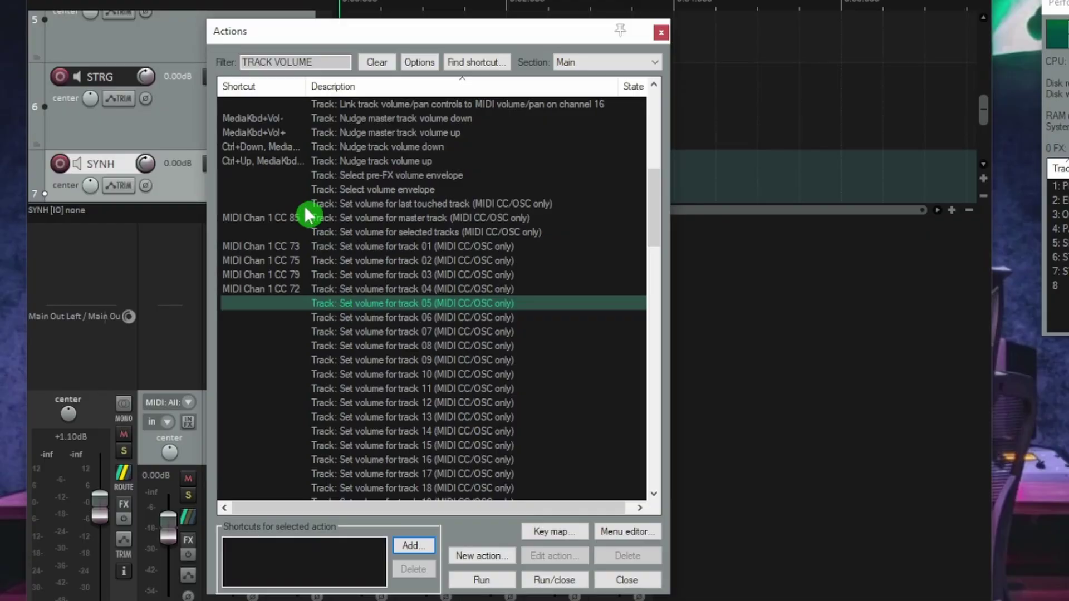
pyautogui.click(412, 546)
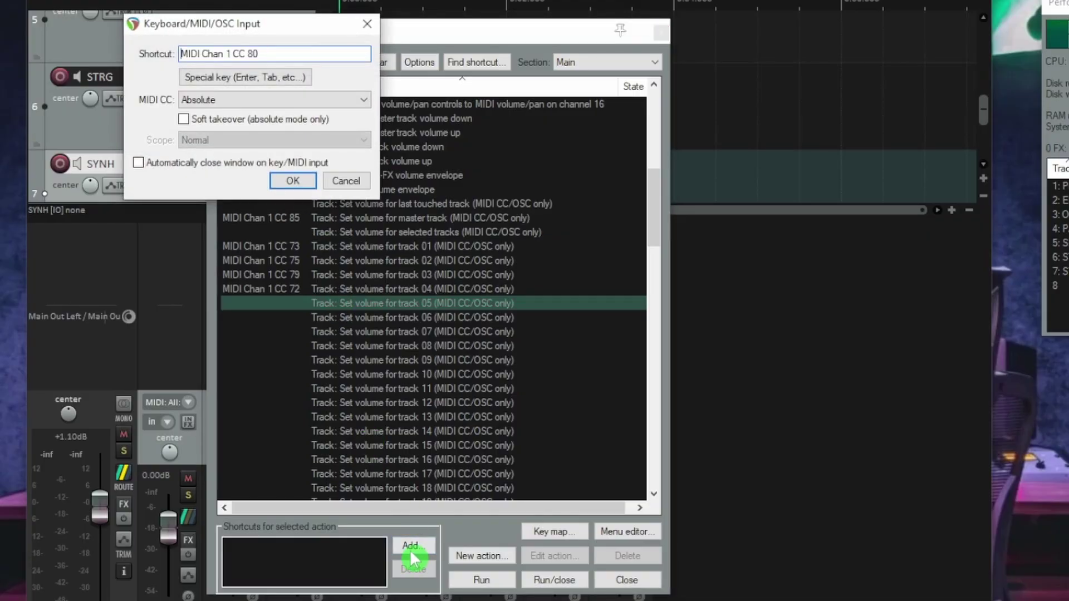
pyautogui.click(293, 181)
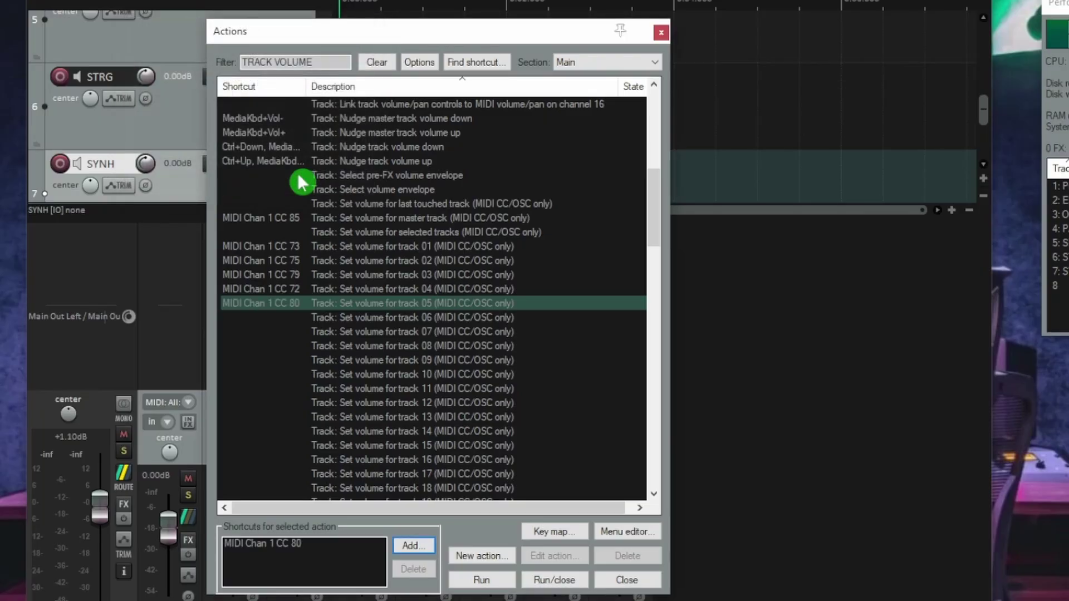
pyautogui.click(359, 323)
pyautogui.click(416, 548)
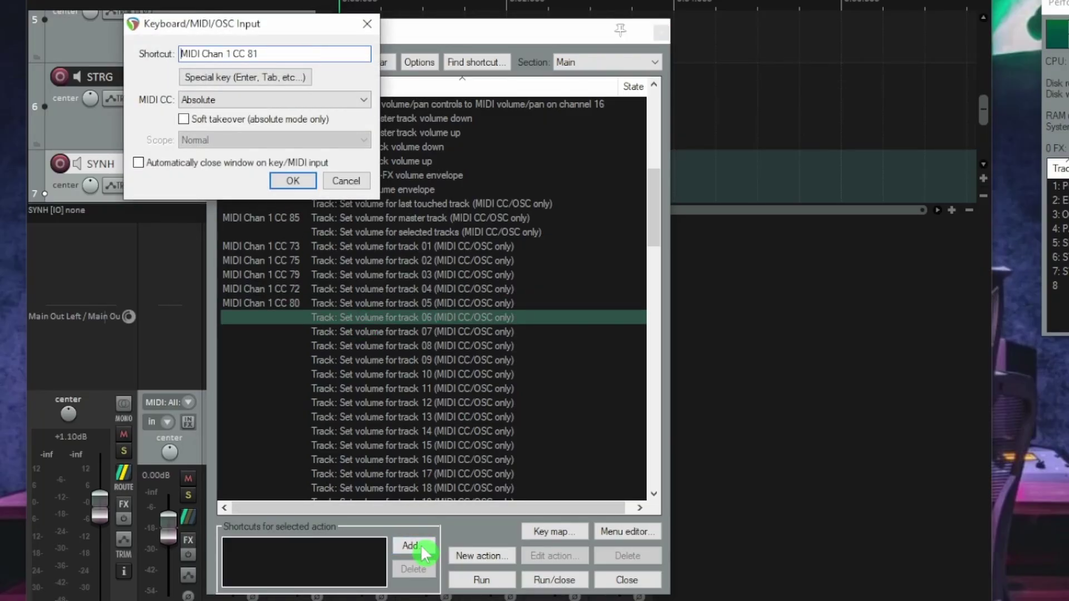
pyautogui.click(293, 180)
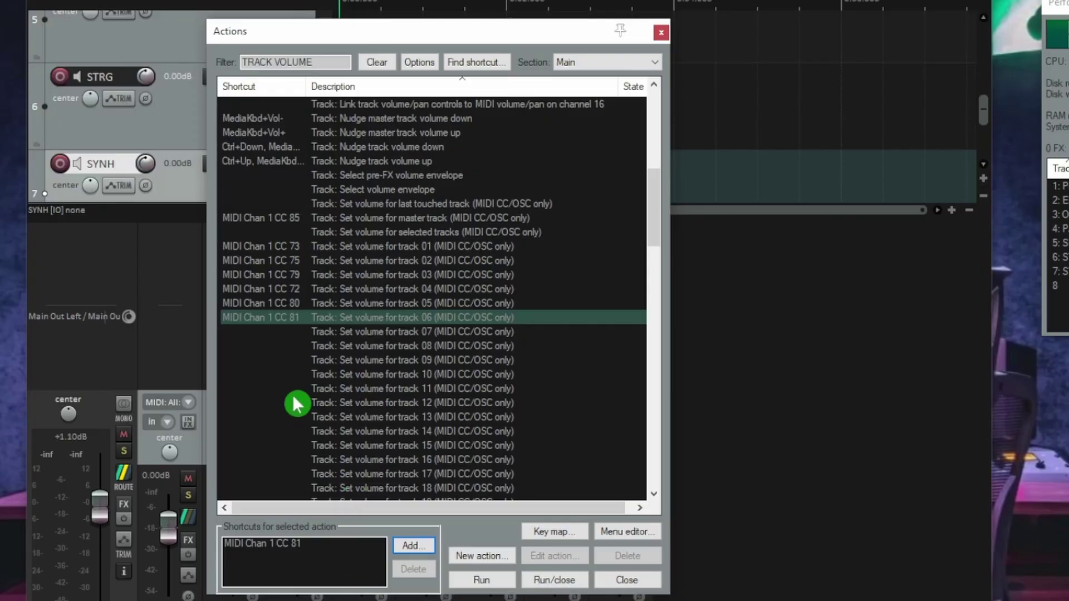
# Assign MIDI Chan 1 CC 82 to the track 07 volume action and CC 83 to track 08's, and close the action list
pyautogui.click(290, 333)
pyautogui.click(413, 547)
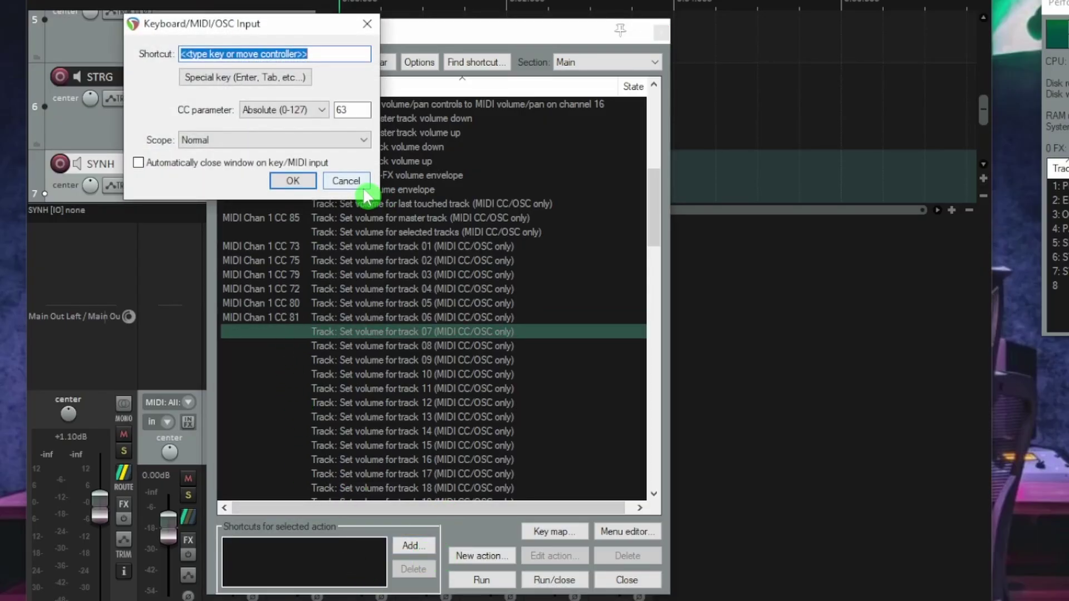
pyautogui.click(293, 181)
pyautogui.click(291, 347)
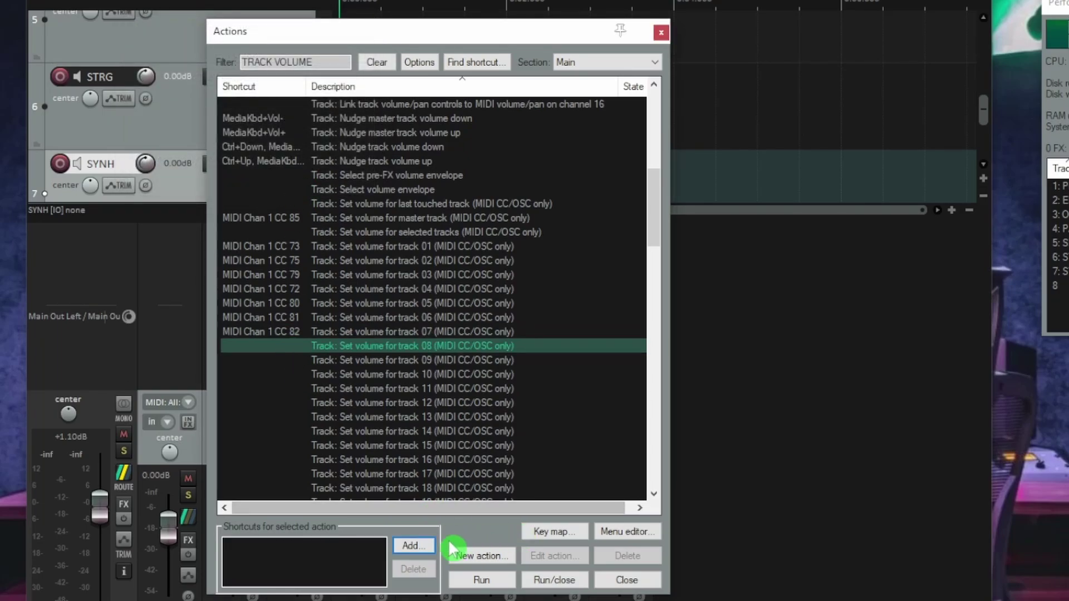
pyautogui.click(428, 548)
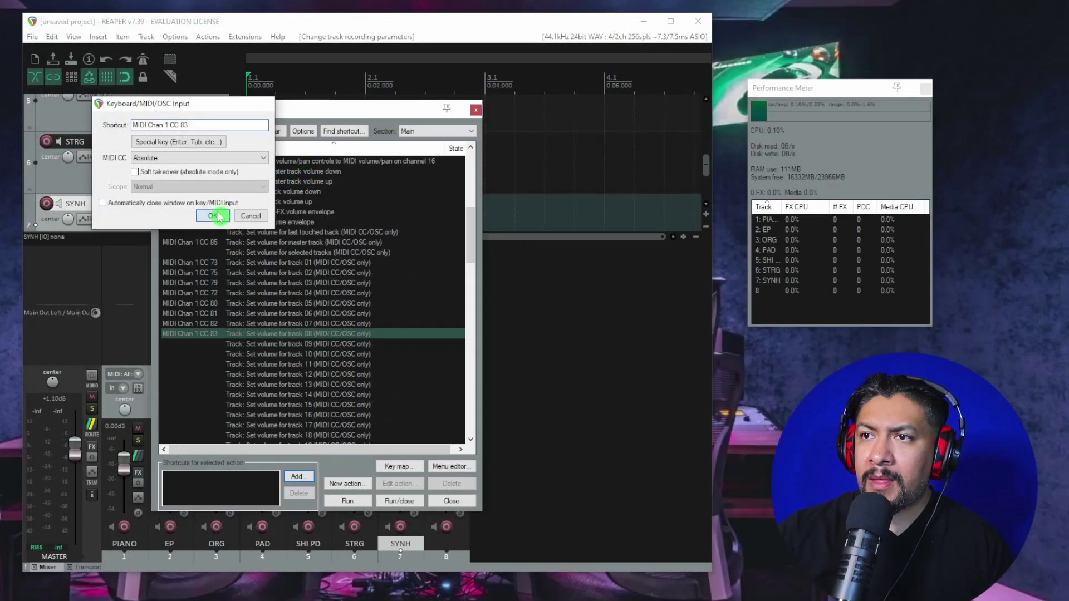
pyautogui.click(292, 181)
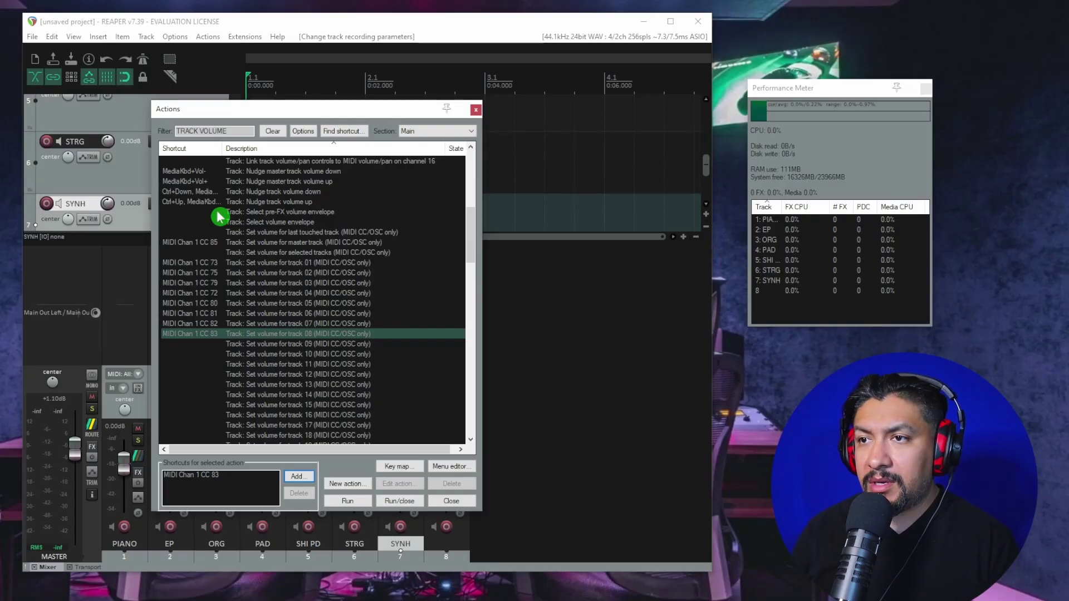
pyautogui.click(449, 503)
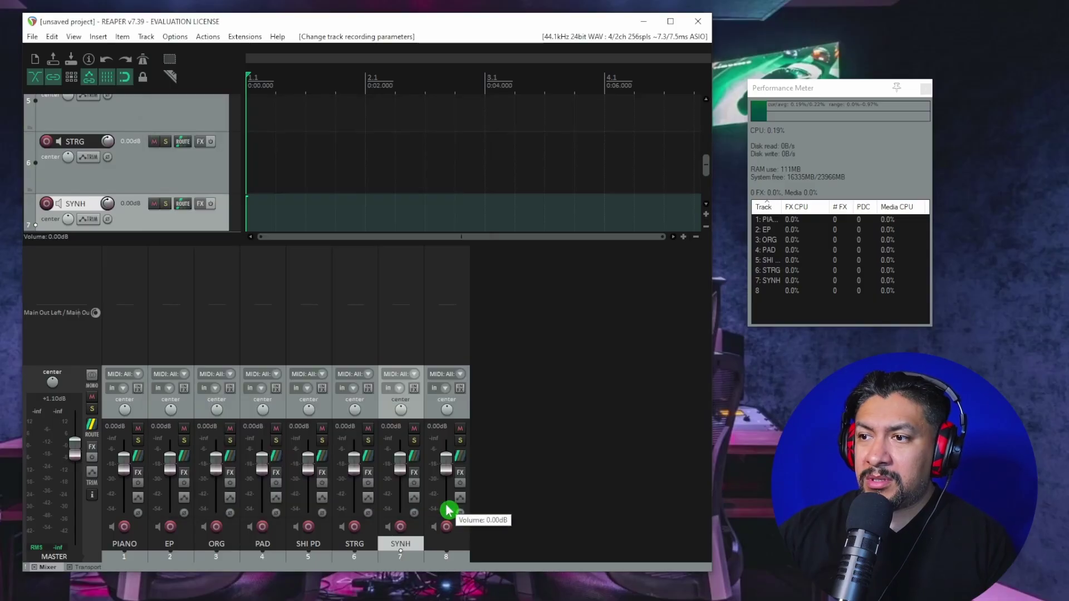